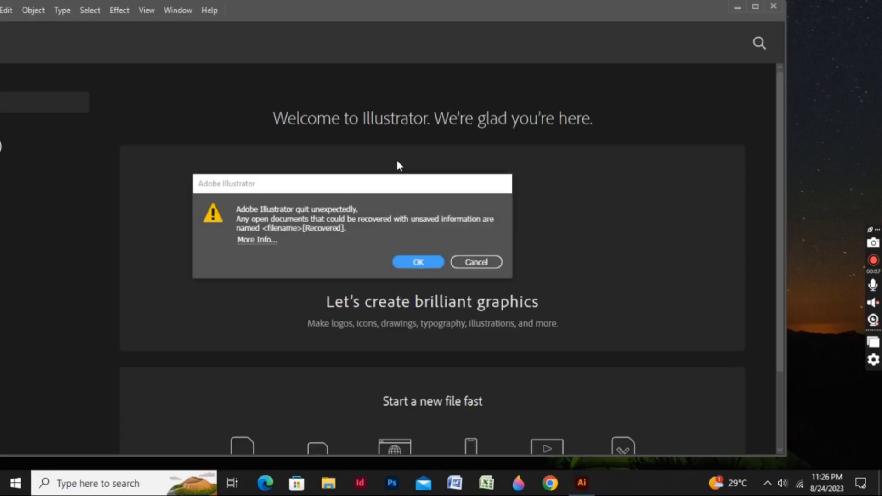
# Dismiss the crash warning, maximize the window and create a blank landscape A4 (297 × 210 mm) document.
pyautogui.click(465, 263)
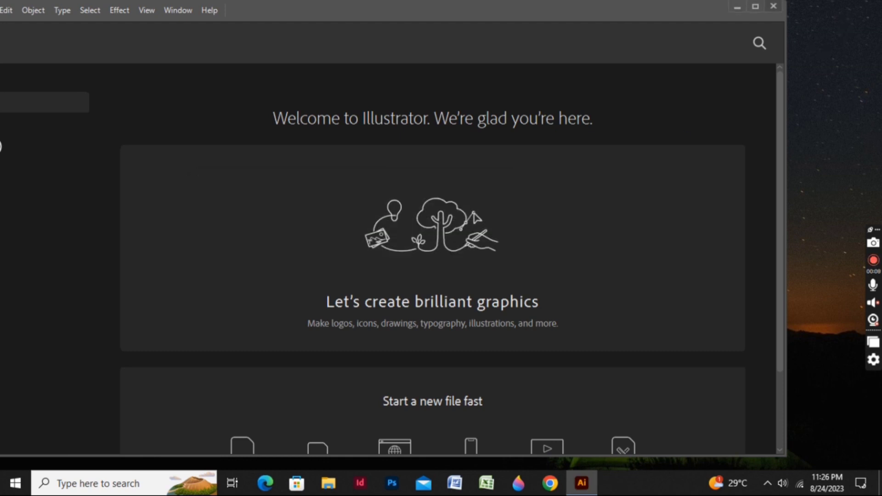
pyautogui.click(756, 6)
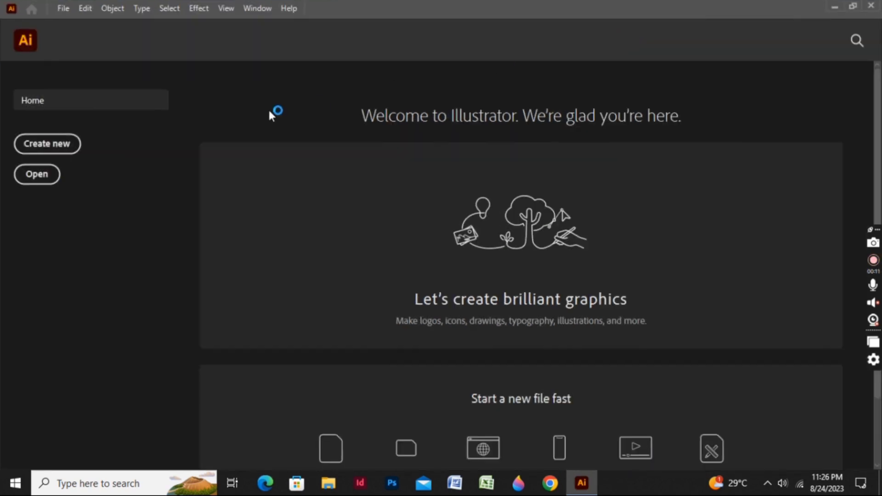
pyautogui.click(63, 144)
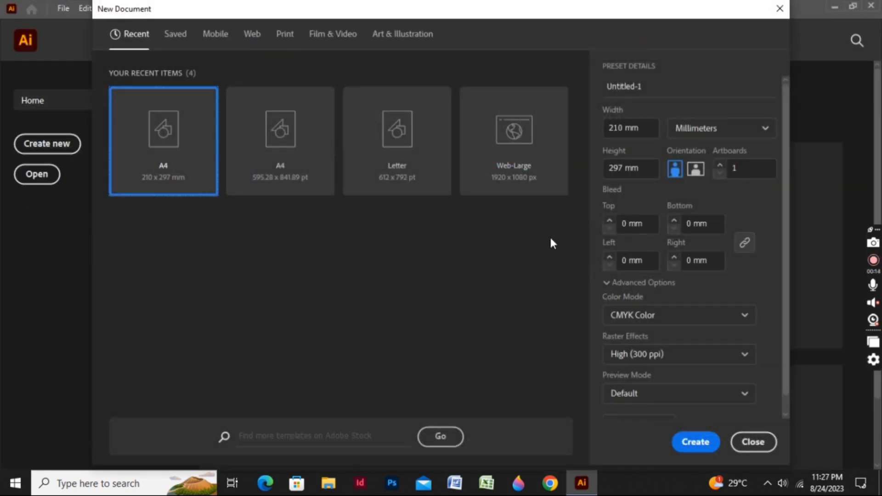
pyautogui.click(696, 169)
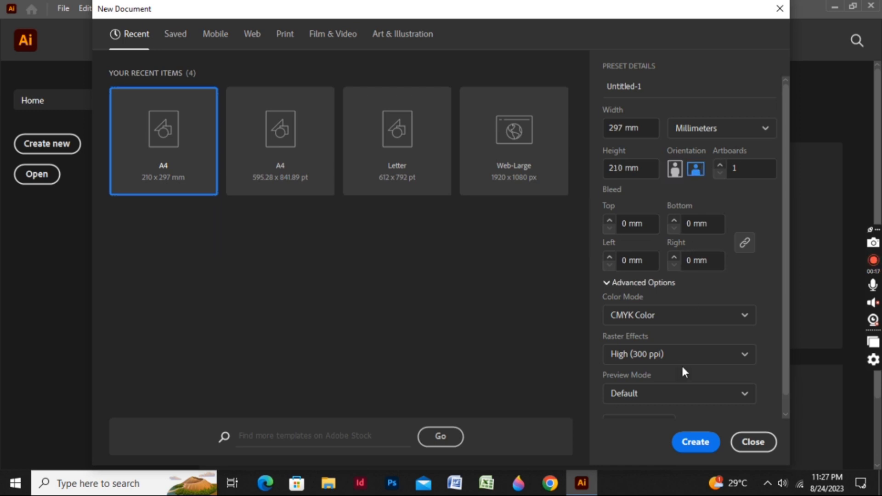
pyautogui.click(689, 449)
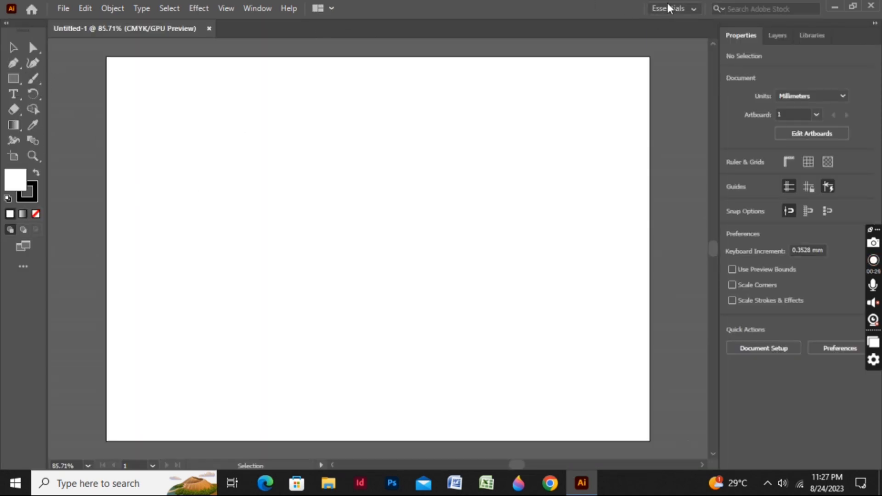
# Switch to the Essentials Classic workspace and draw a 77.26 mm circle on the artboard.
pyautogui.click(669, 9)
pyautogui.click(668, 54)
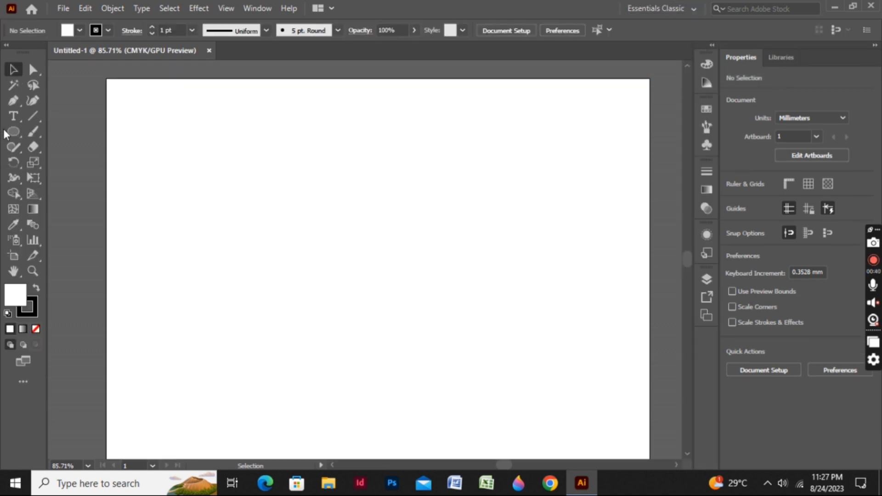
pyautogui.moveTo(13, 133); pyautogui.dragTo(69, 161)
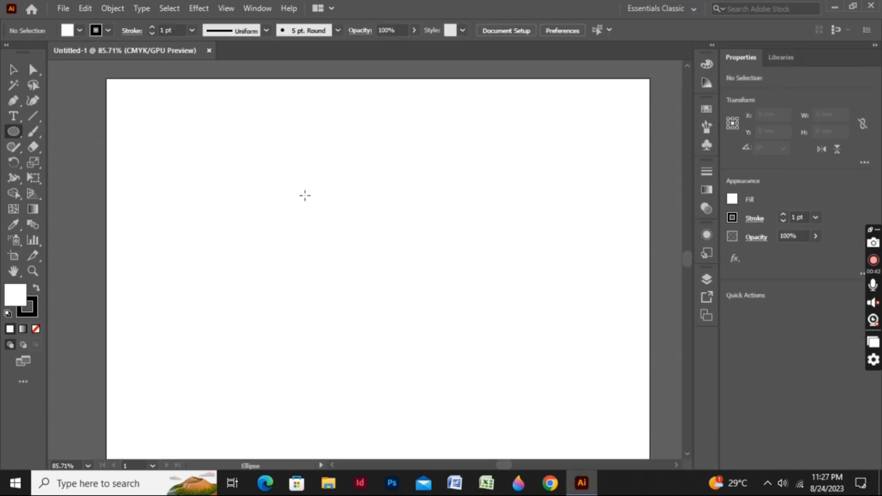
pyautogui.moveTo(305, 195)
pyautogui.mouseDown()
pyautogui.moveTo(452, 309)
pyautogui.moveTo(380, 291)
pyautogui.mouseUp()
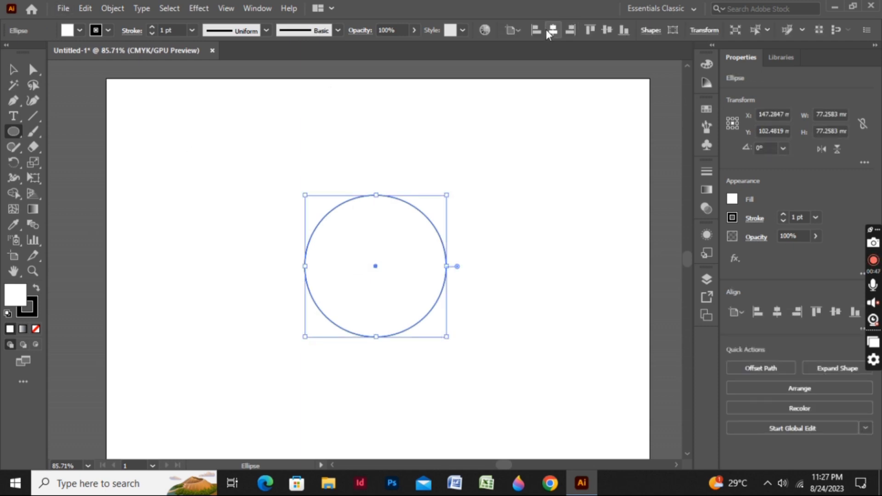
# Centre the circle on the artboard and add a horizontal guide through its middle.
pyautogui.click(547, 30)
pyautogui.click(607, 29)
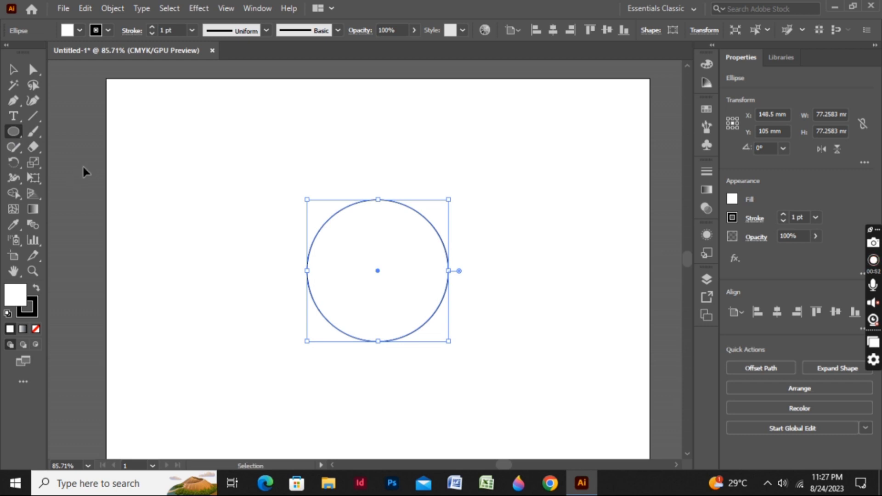
pyautogui.hotkey('ctrl', 'r')
pyautogui.moveTo(369, 62); pyautogui.dragTo(367, 272)
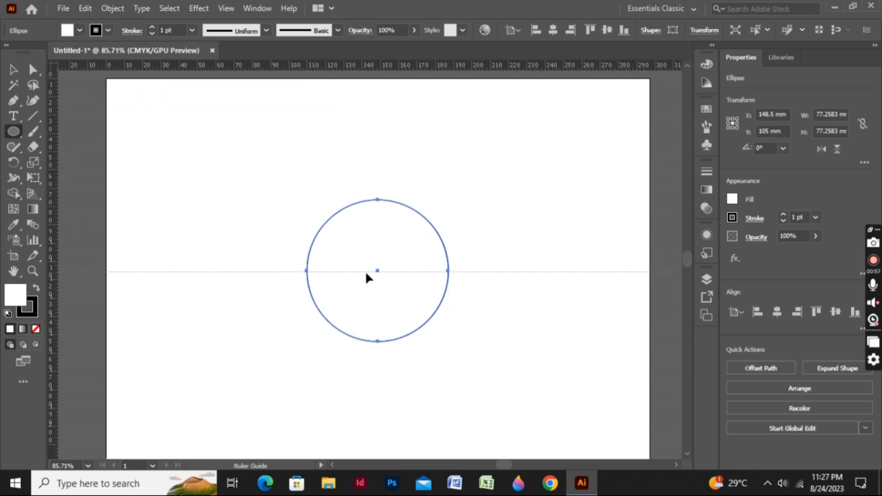
# Add a vertical guide through the circle's centre and delete the helper circle.
pyautogui.click(13, 69)
pyautogui.click(360, 164)
pyautogui.click(350, 210)
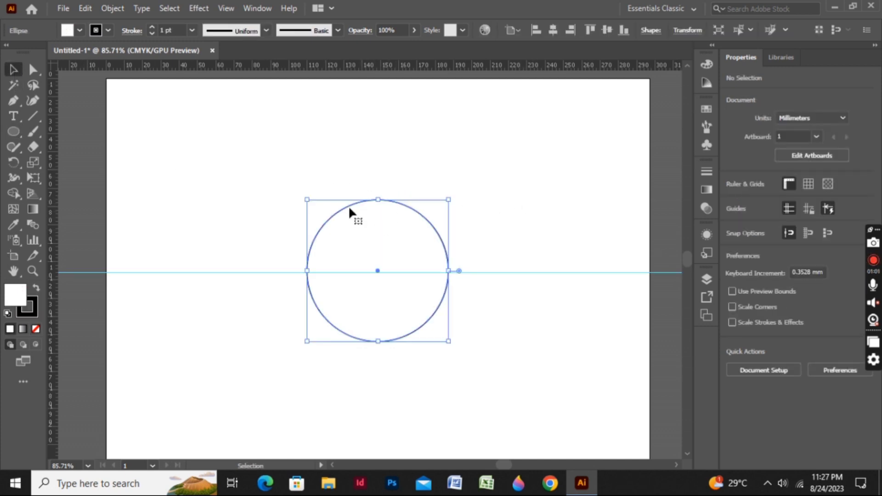
pyautogui.moveTo(54, 260); pyautogui.dragTo(377, 290)
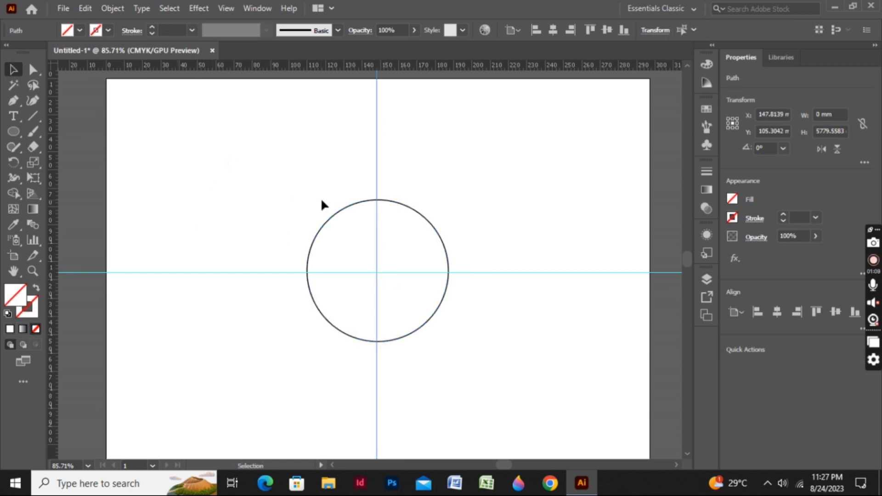
pyautogui.moveTo(347, 230); pyautogui.dragTo(352, 238)
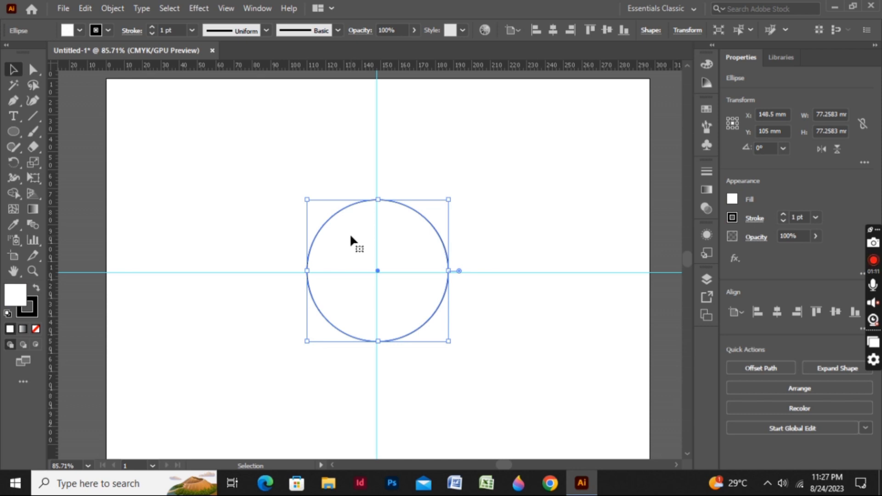
pyautogui.press('Delete')
# Lock both the horizontal and vertical guides.
pyautogui.moveTo(299, 204); pyautogui.dragTo(431, 282)
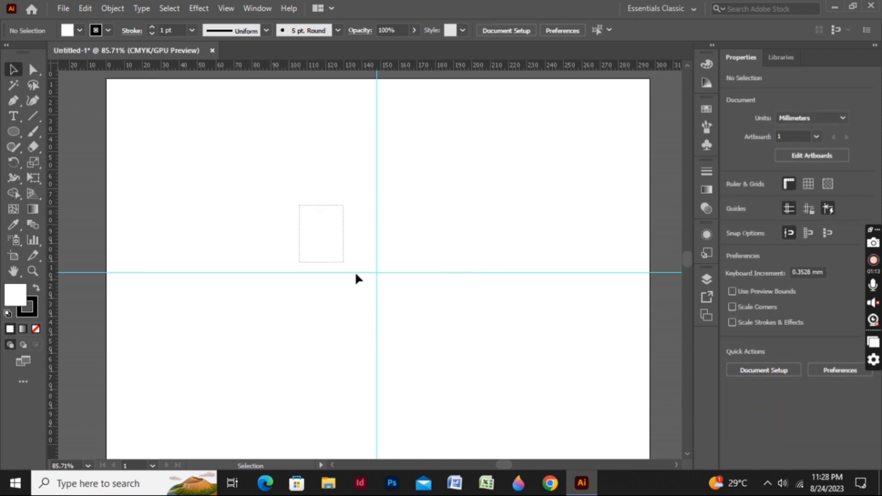
pyautogui.rightClick(432, 241)
pyautogui.click(451, 351)
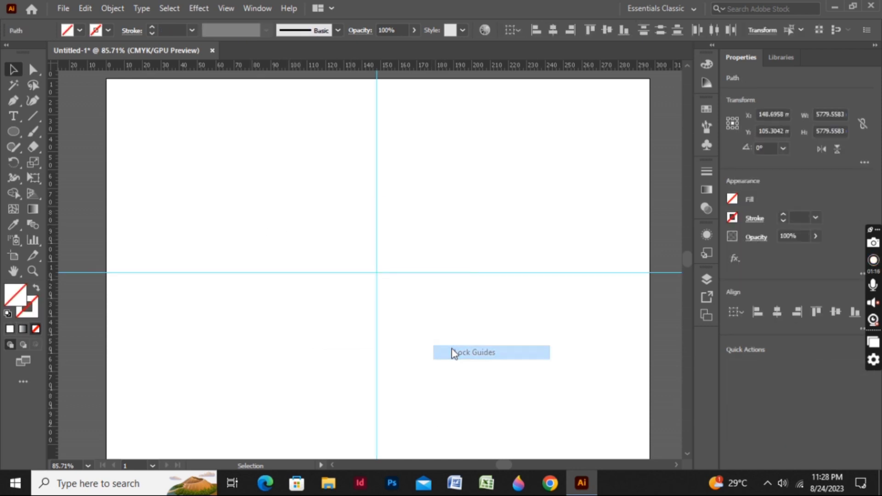
pyautogui.moveTo(317, 214)
pyautogui.mouseDown()
pyautogui.moveTo(420, 285)
pyautogui.moveTo(555, 302)
pyautogui.mouseUp()
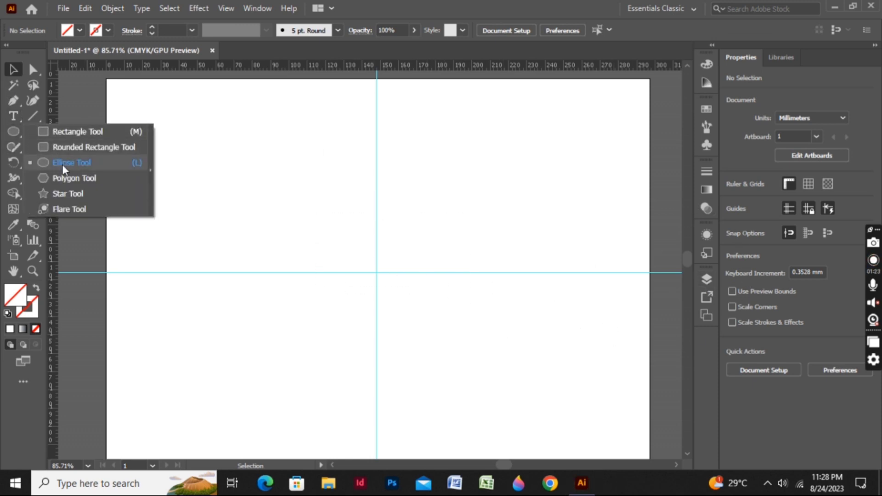
# Draw a 194.38 mm circle outward from the guide crossing.
pyautogui.moveTo(15, 134); pyautogui.dragTo(62, 164)
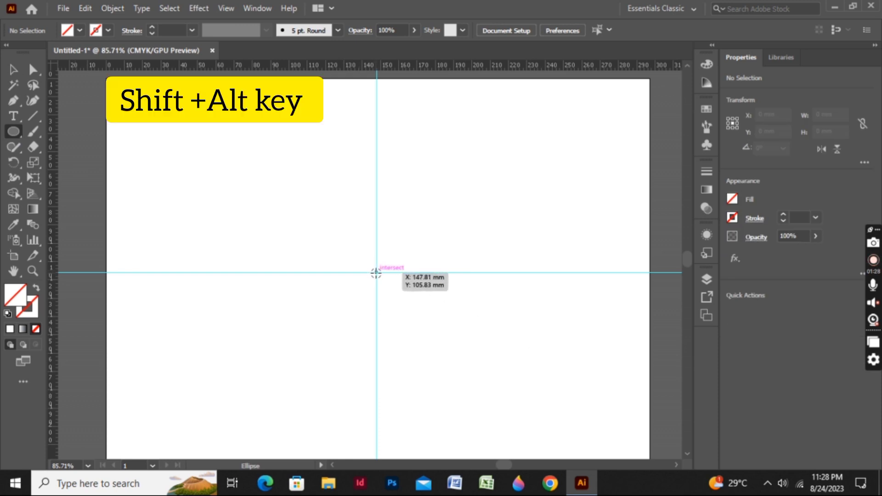
pyautogui.moveTo(376, 273); pyautogui.dragTo(555, 450)
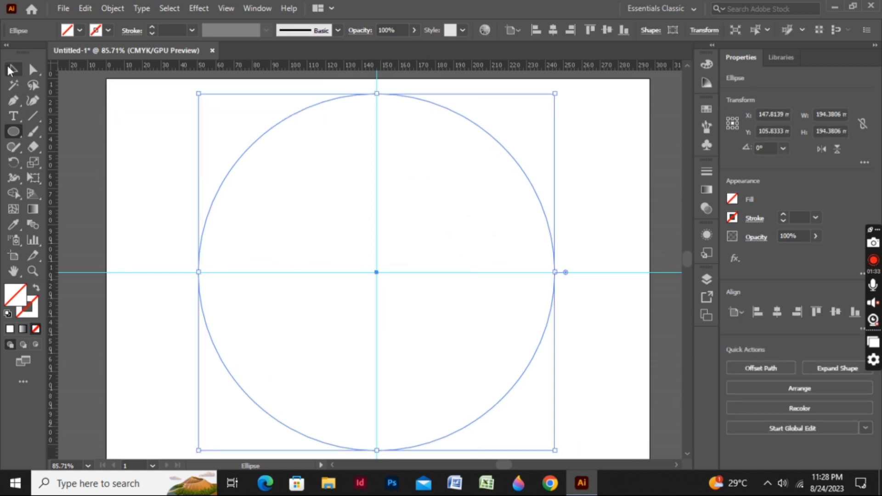
pyautogui.click(13, 69)
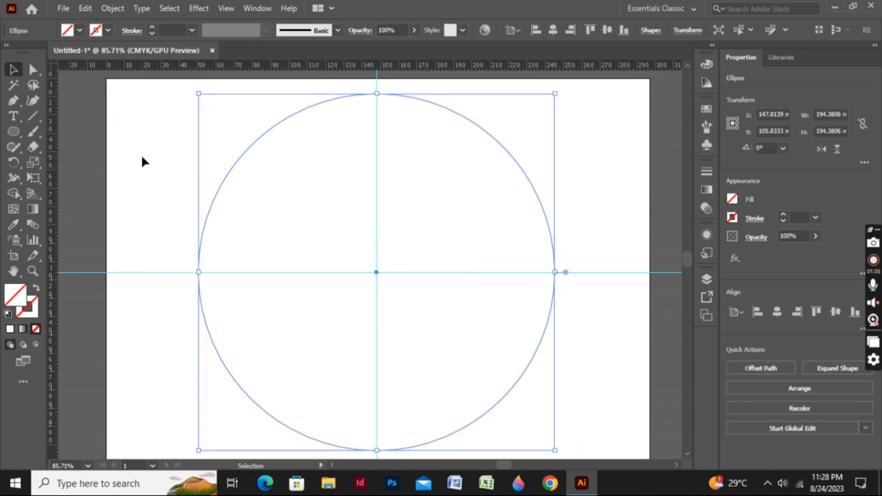
pyautogui.click(142, 157)
pyautogui.moveTo(147, 168); pyautogui.dragTo(322, 265)
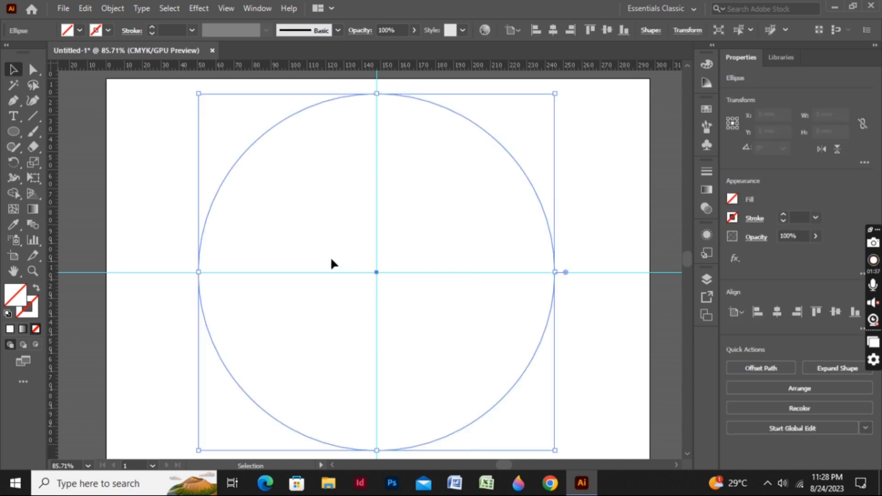
# Give the large circle a 1 pt black outline and lock it.
pyautogui.click(104, 29)
pyautogui.click(57, 60)
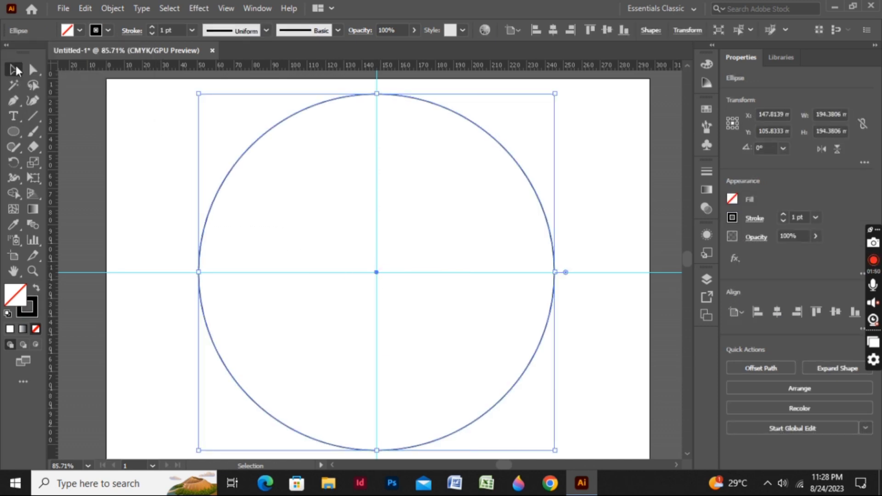
pyautogui.rightClick(182, 179)
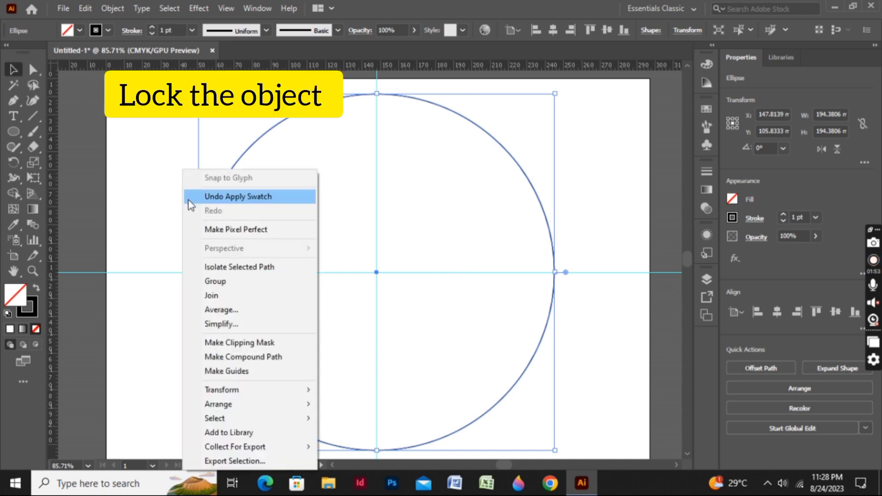
pyautogui.click(119, 5)
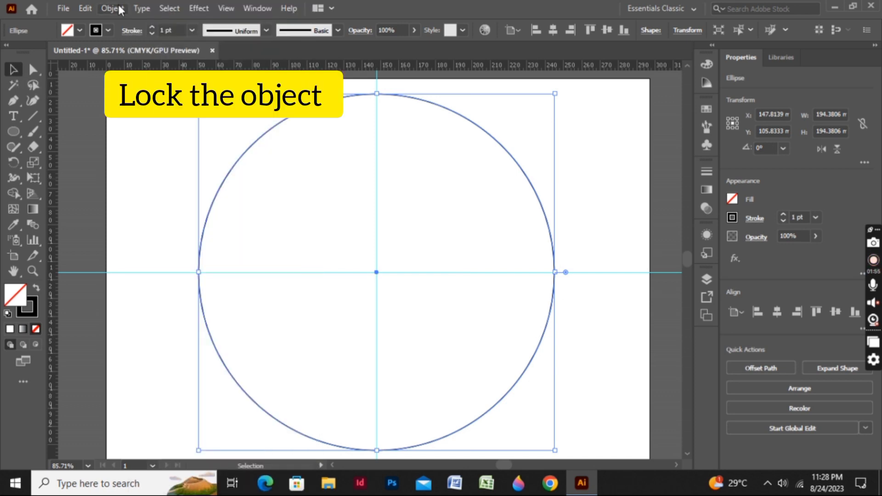
pyautogui.click(115, 7)
pyautogui.moveTo(160, 95)
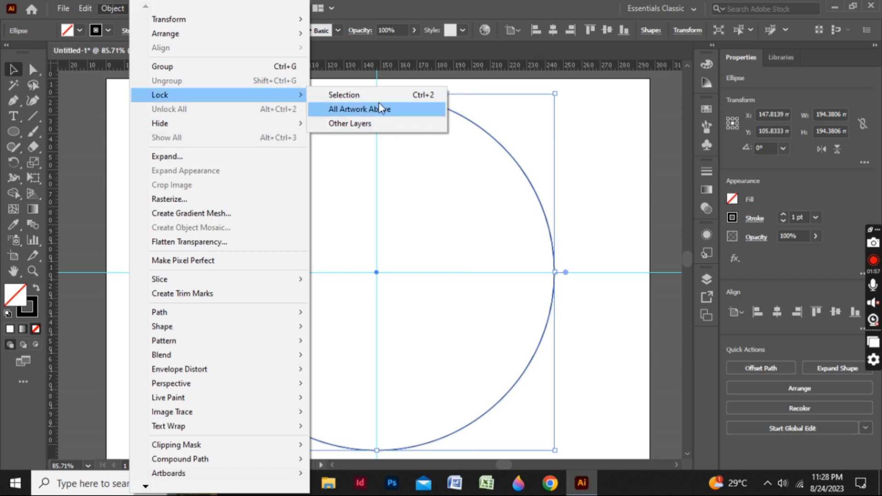
pyautogui.click(375, 94)
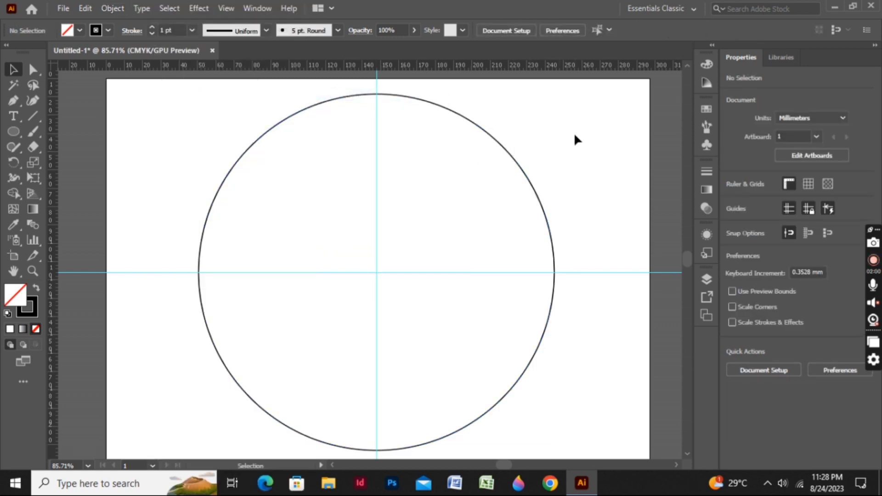
pyautogui.moveTo(575, 133); pyautogui.dragTo(459, 222)
# Draw a concentric circle about 181 mm wide from the guide centre.
pyautogui.click(14, 131)
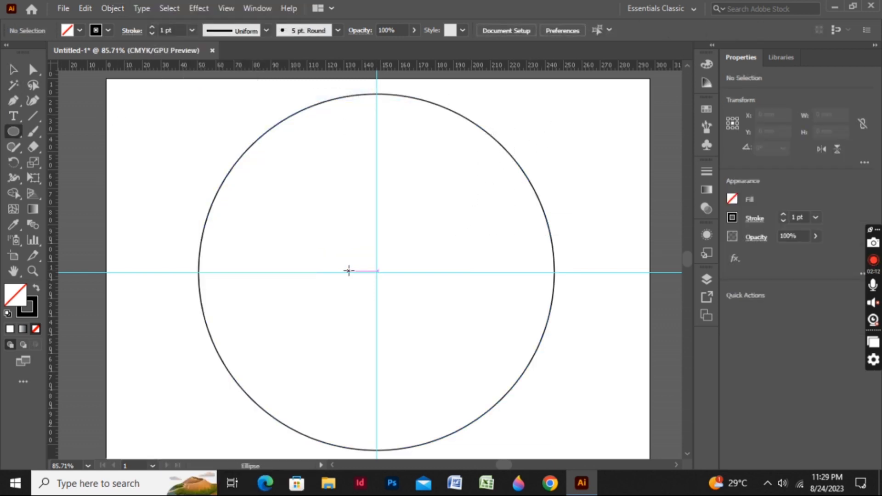
pyautogui.moveTo(375, 272)
pyautogui.mouseDown()
pyautogui.moveTo(535, 386)
pyautogui.moveTo(542, 404)
pyautogui.mouseUp()
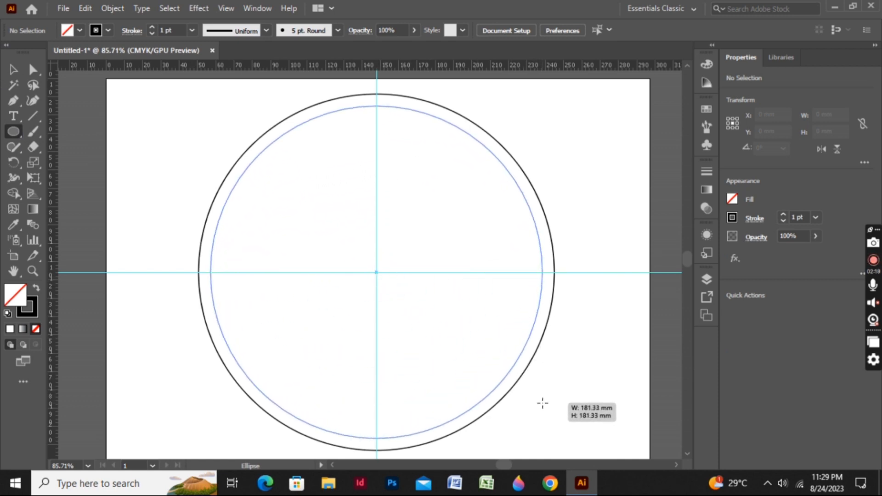
pyautogui.moveTo(542, 404); pyautogui.dragTo(542, 403)
pyautogui.press('v')
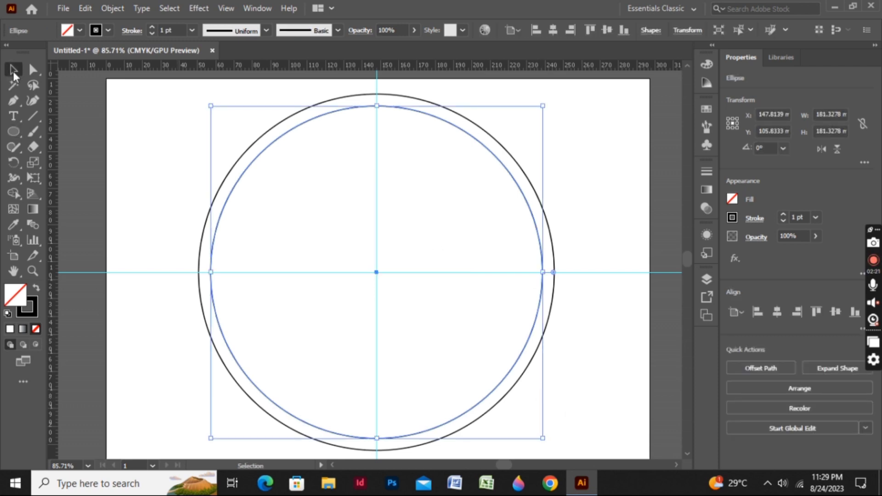
pyautogui.click(176, 158)
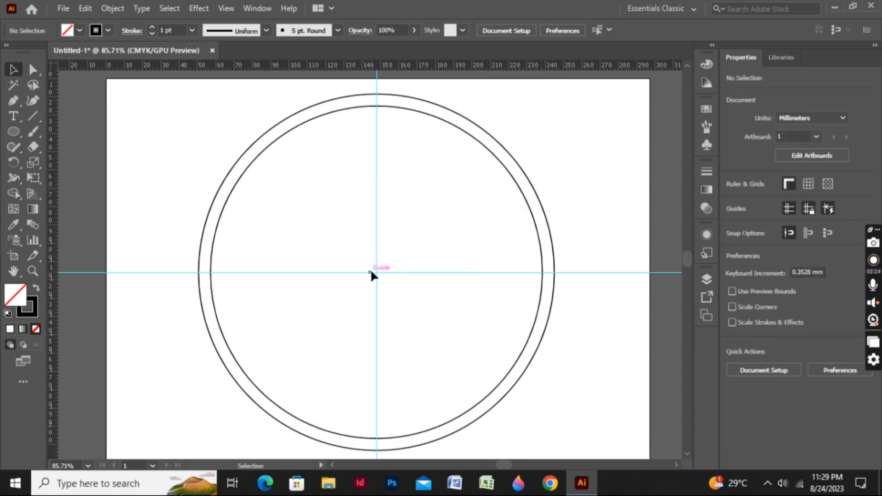
# Draw a third concentric circle about 132 mm wide, dismissing the size dialog.
pyautogui.click(14, 131)
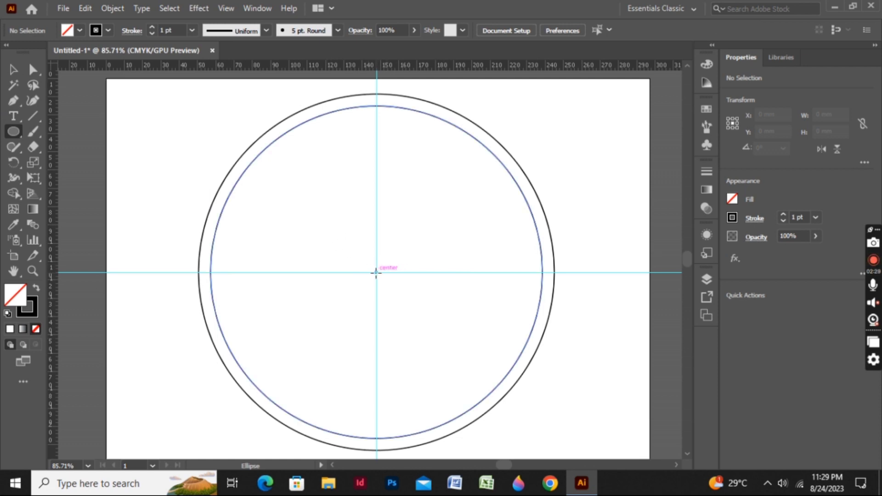
pyautogui.moveTo(376, 272); pyautogui.dragTo(496, 394)
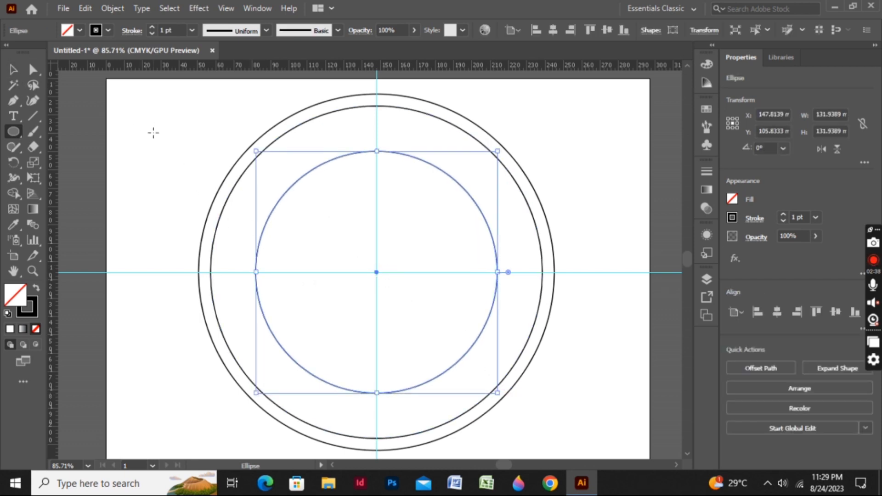
pyautogui.click(109, 134)
pyautogui.click(472, 263)
pyautogui.click(13, 70)
pyautogui.click(214, 179)
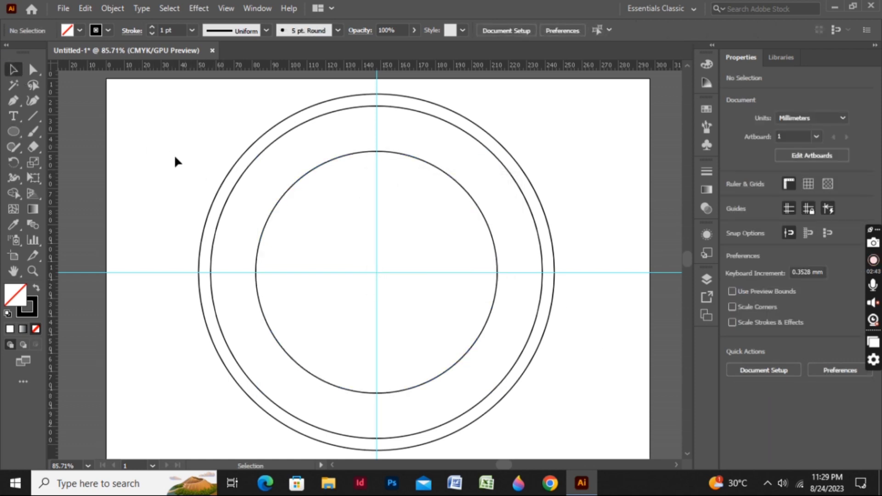
# Lock the 181 mm middle circle and confirm it can no longer be selected.
pyautogui.moveTo(153, 105); pyautogui.dragTo(366, 274)
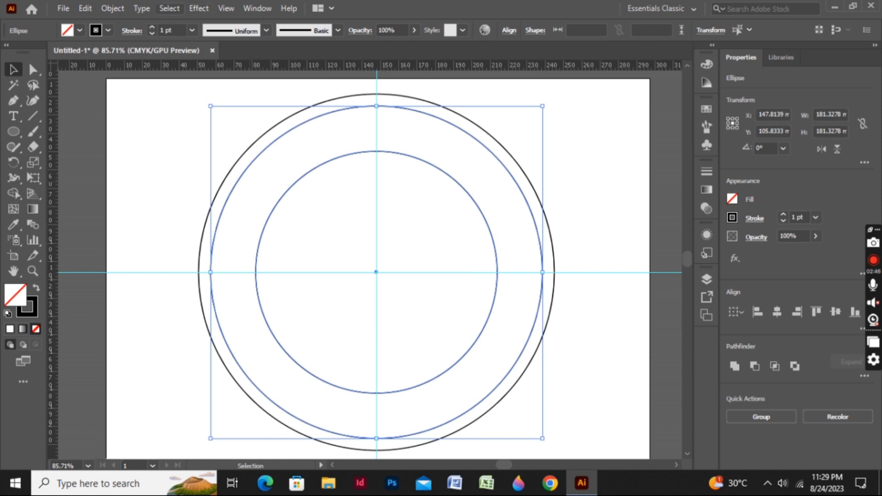
pyautogui.click(112, 9)
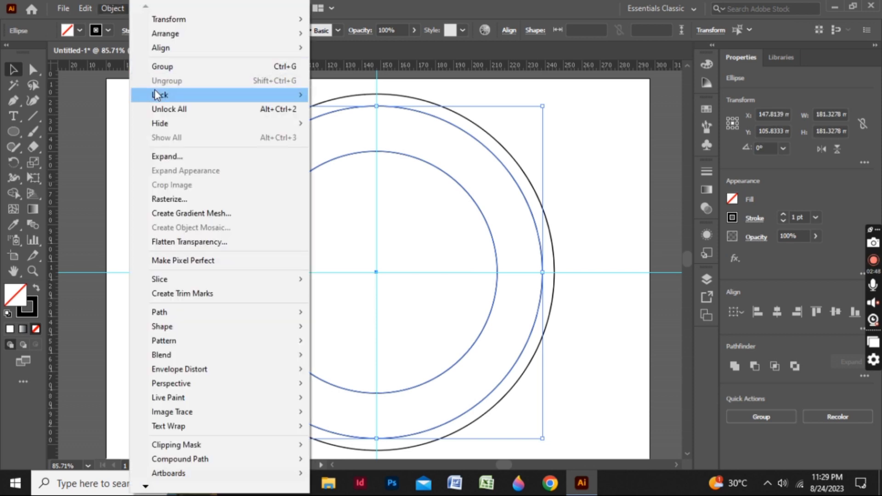
pyautogui.click(347, 95)
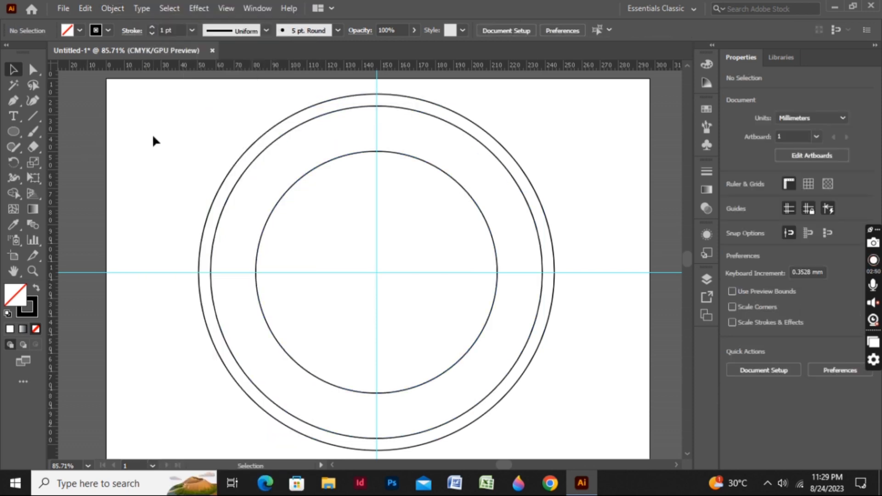
pyautogui.moveTo(192, 120); pyautogui.dragTo(441, 305)
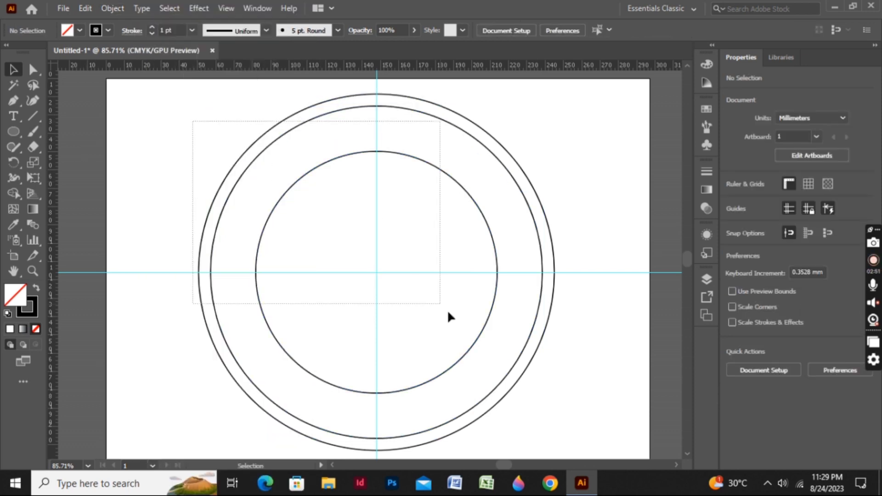
# Draw a 122 mm concentric circle from the dial centre.
pyautogui.click(18, 128)
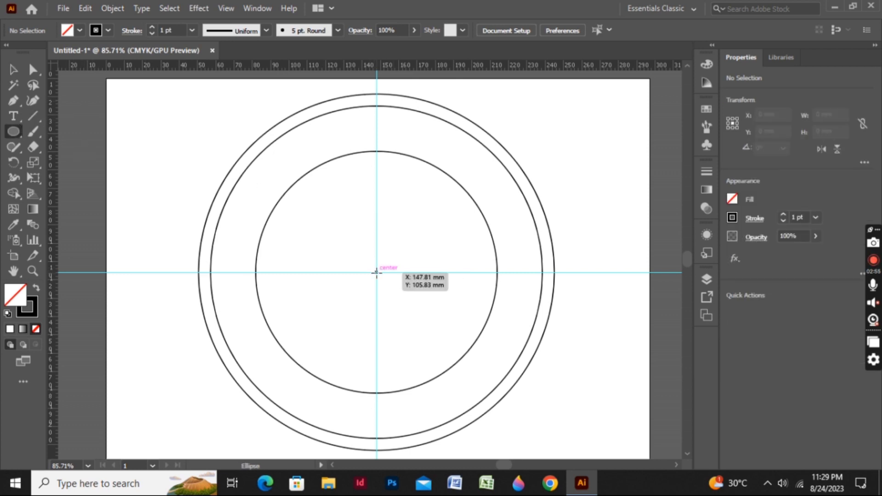
pyautogui.moveTo(377, 272); pyautogui.dragTo(477, 385)
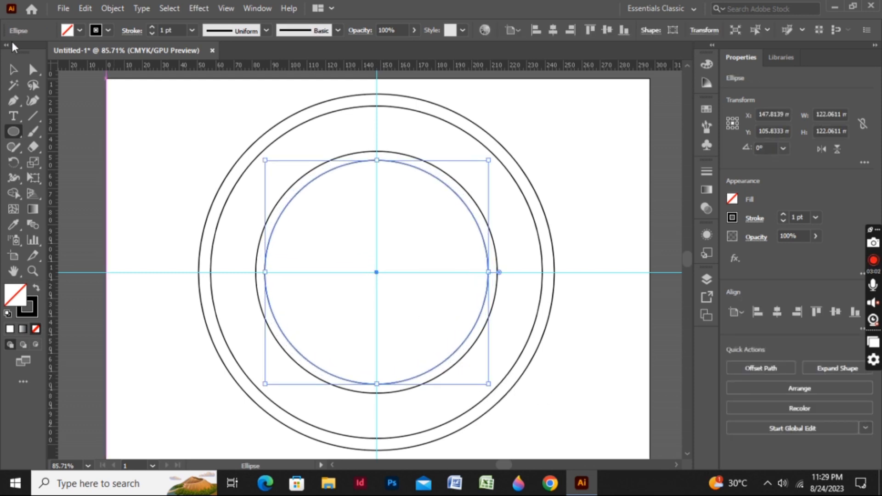
pyautogui.press('v')
pyautogui.click(275, 170)
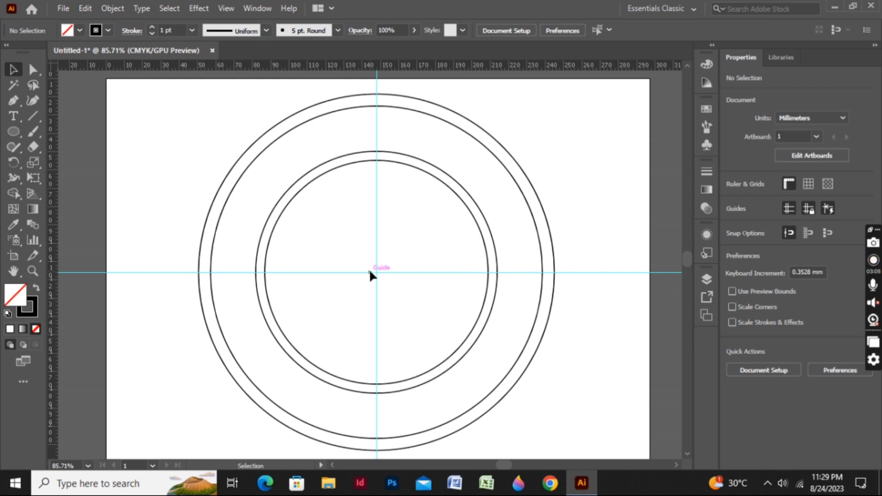
# Draw a small ring at the centre of the dial.
pyautogui.click(18, 132)
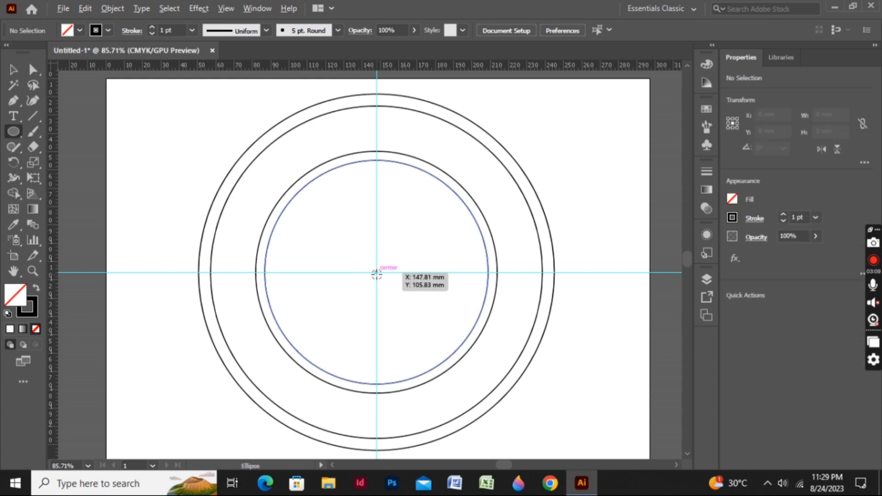
pyautogui.moveTo(376, 273); pyautogui.dragTo(397, 292)
pyautogui.click(15, 69)
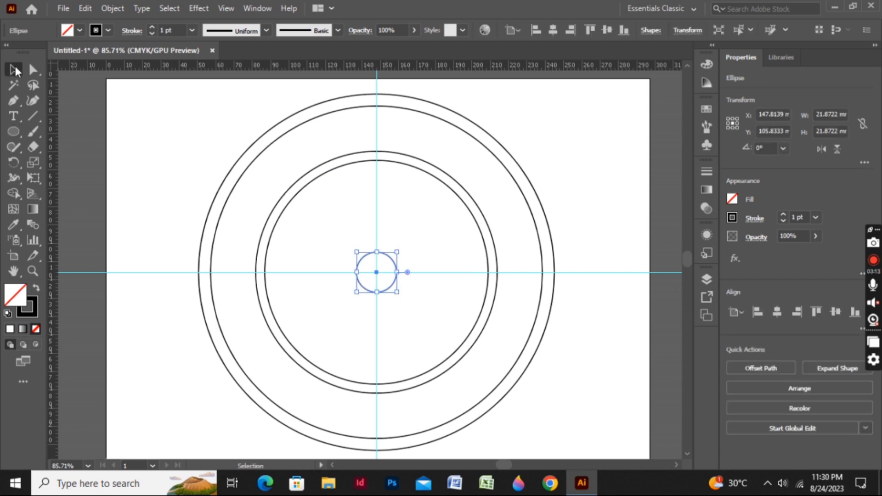
pyautogui.click(147, 130)
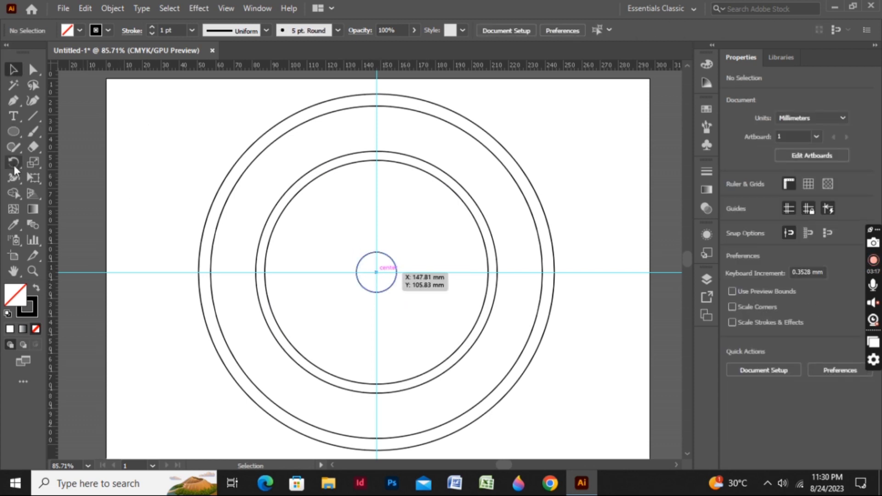
# Add a 12.7 mm centre dot with black fill and a 2 pt outline.
pyautogui.press('l')
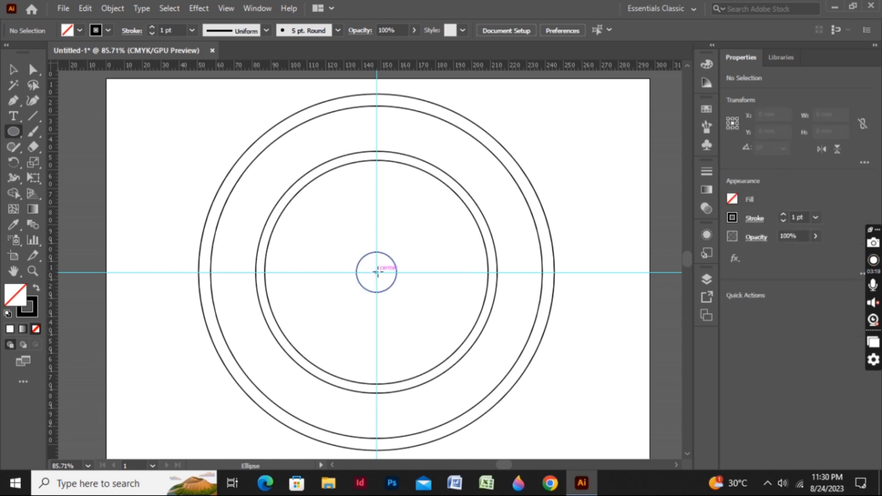
pyautogui.moveTo(377, 273); pyautogui.dragTo(383, 284)
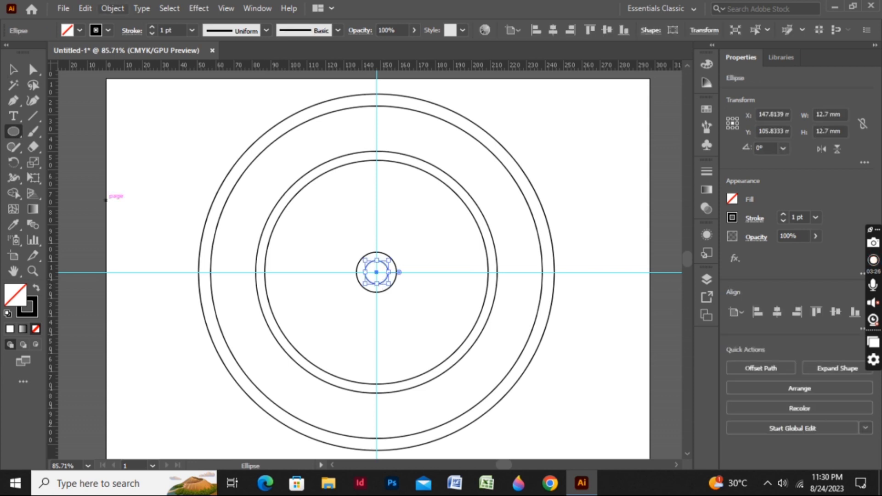
pyautogui.click(79, 31)
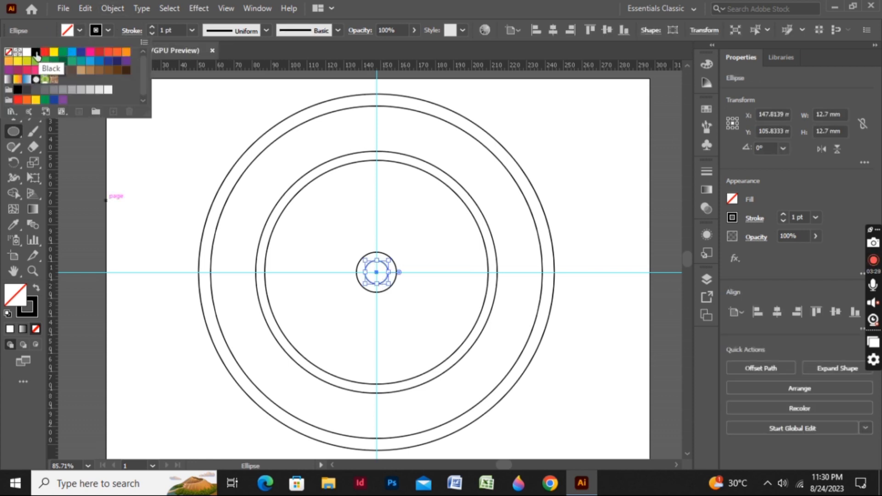
pyautogui.click(35, 52)
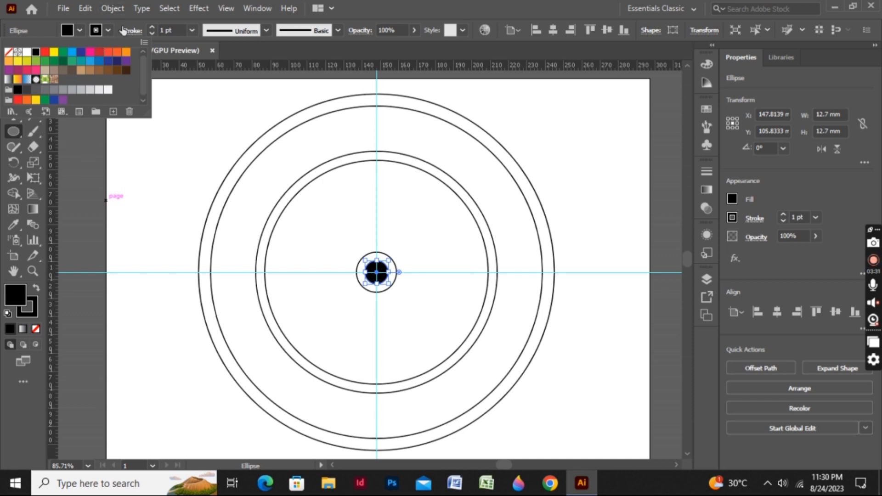
pyautogui.click(151, 27)
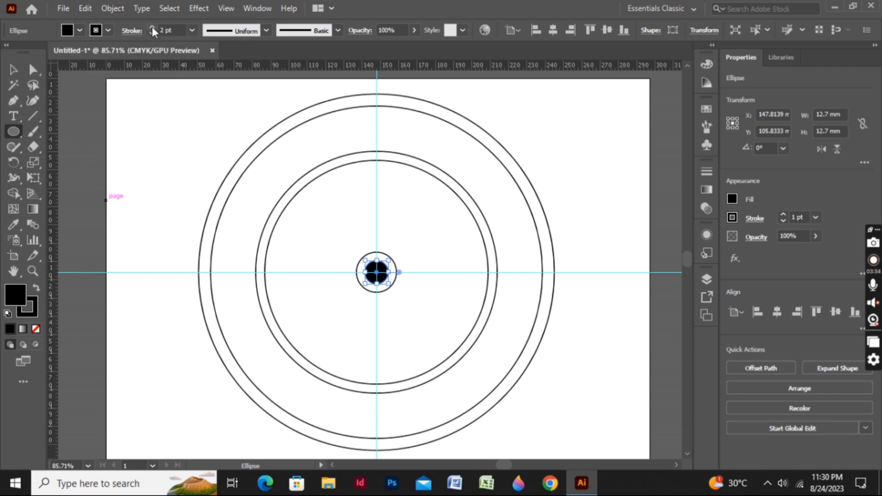
pyautogui.click(153, 26)
# Lock the 122 mm inner circle.
pyautogui.click(14, 70)
pyautogui.click(145, 131)
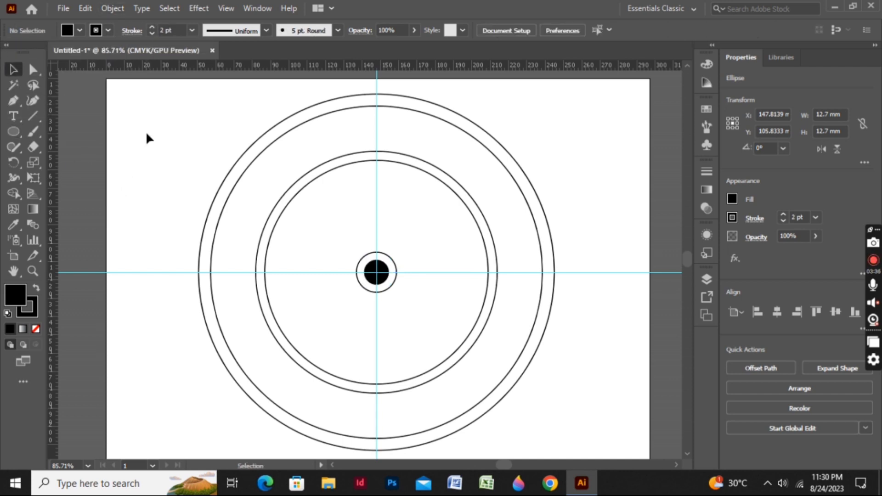
pyautogui.click(412, 264)
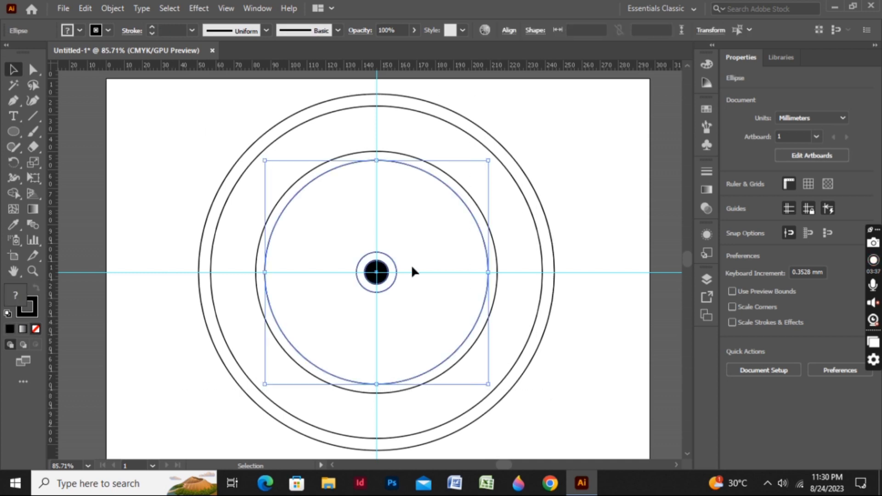
pyautogui.click(112, 9)
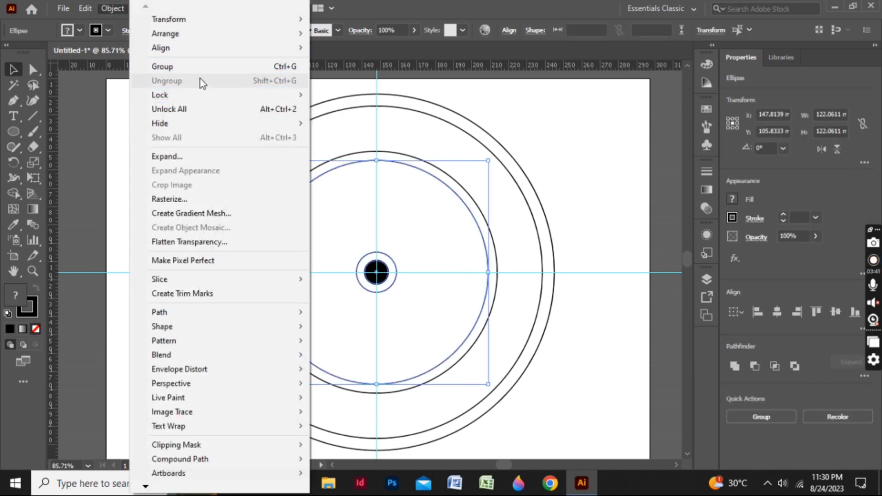
pyautogui.click(377, 95)
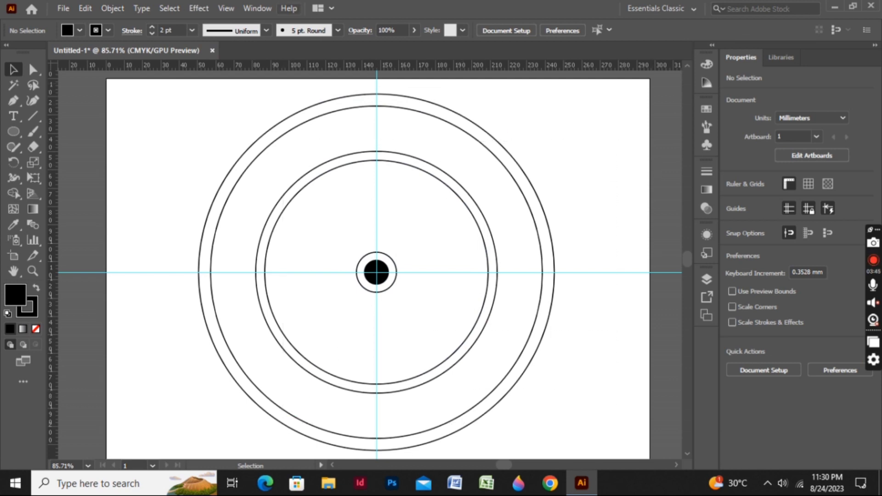
# Zoom to 300% on the top of the rings and draw a tick rectangle across the outer ring.
pyautogui.hotkey('ctrl', '=')
pyautogui.hotkey('ctrl', '=')
pyautogui.hotkey('ctrl', '=')
pyautogui.hotkey('ctrl', '=')
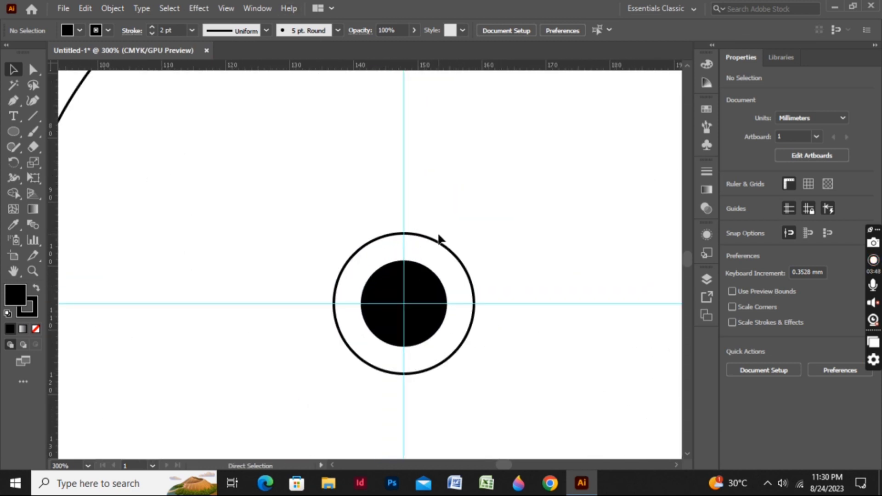
pyautogui.moveTo(473, 197)
pyautogui.mouseDown()
pyautogui.moveTo(404, 256)
pyautogui.moveTo(644, 429)
pyautogui.mouseUp()
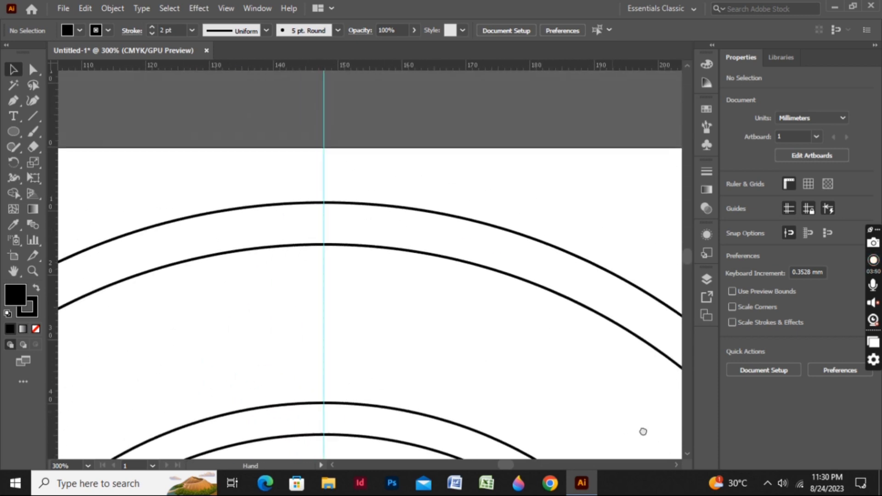
pyautogui.moveTo(377, 224); pyautogui.dragTo(396, 144)
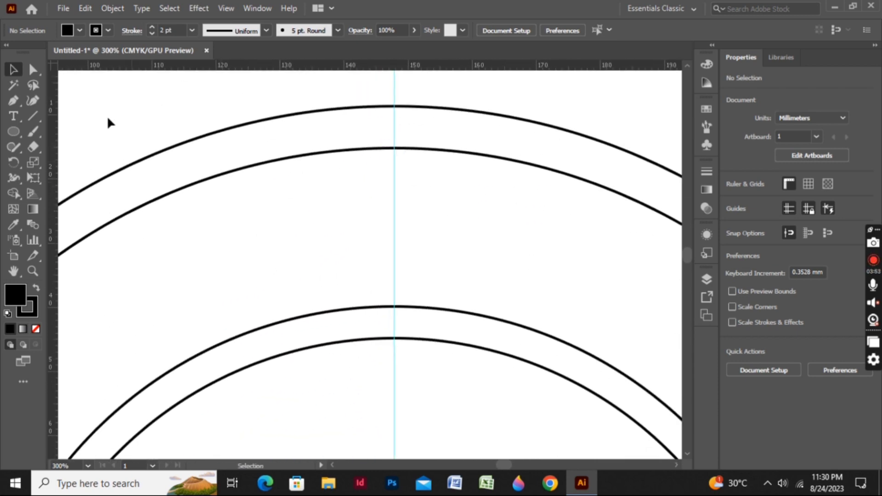
pyautogui.moveTo(18, 128); pyautogui.dragTo(62, 129)
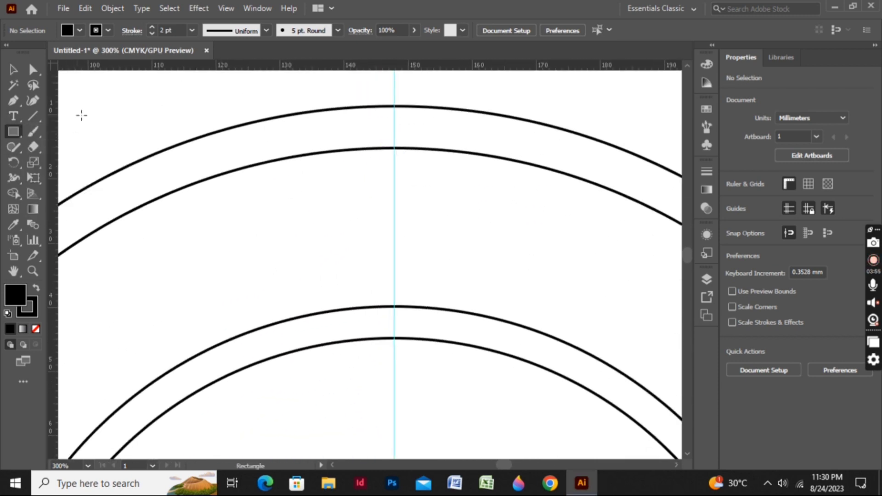
pyautogui.moveTo(389, 107); pyautogui.dragTo(404, 148)
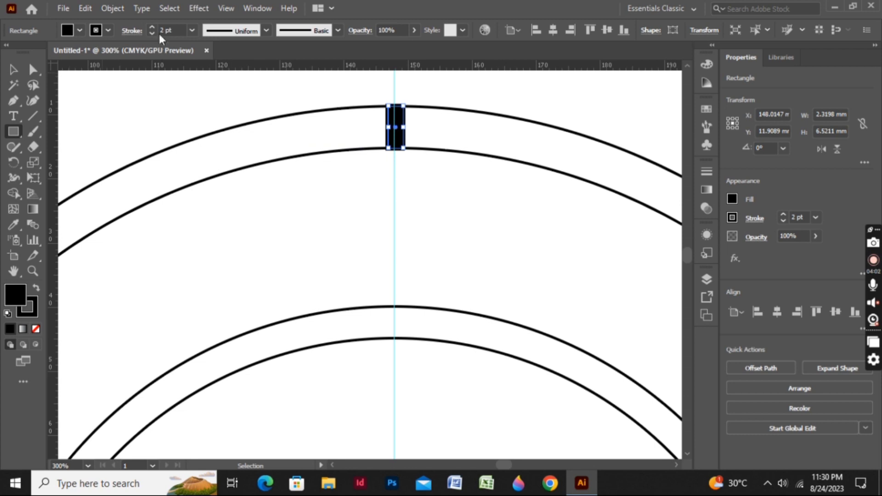
pyautogui.write('1')
# Nudge the 2.32 × 6.52 mm tick left so it is centred on the vertical guide.
pyautogui.click(12, 69)
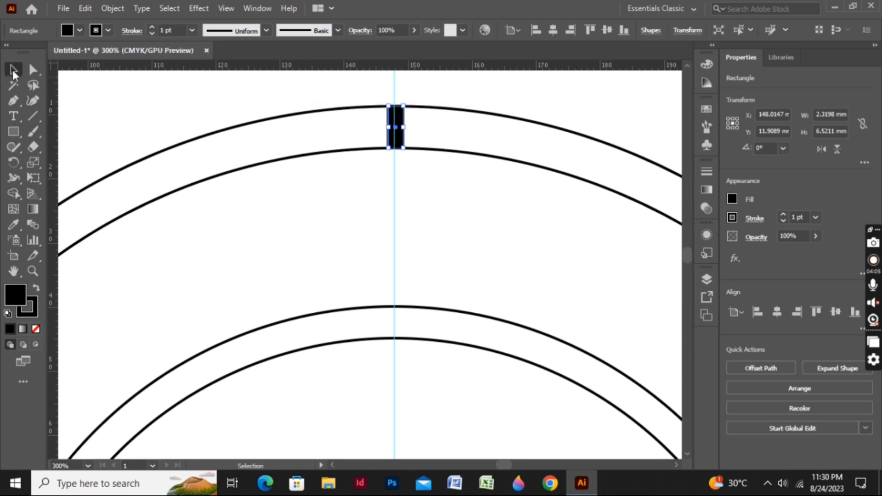
pyautogui.click(153, 133)
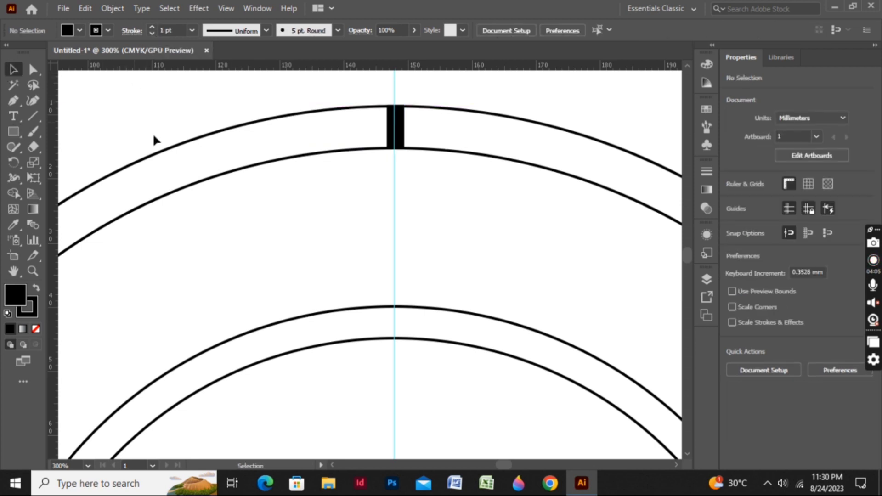
pyautogui.click(396, 146)
pyautogui.press('Left')
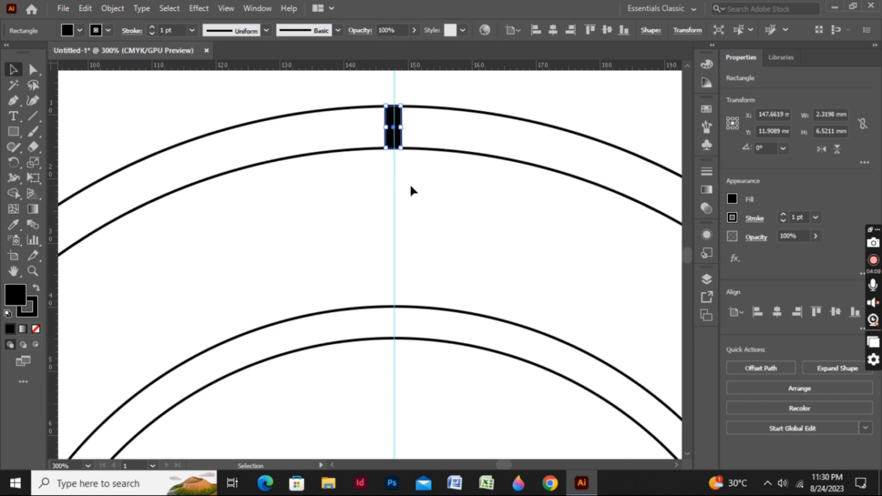
pyautogui.click(411, 187)
# Make a 6° rotated copy of the tick around the dial centre.
pyautogui.press('r')
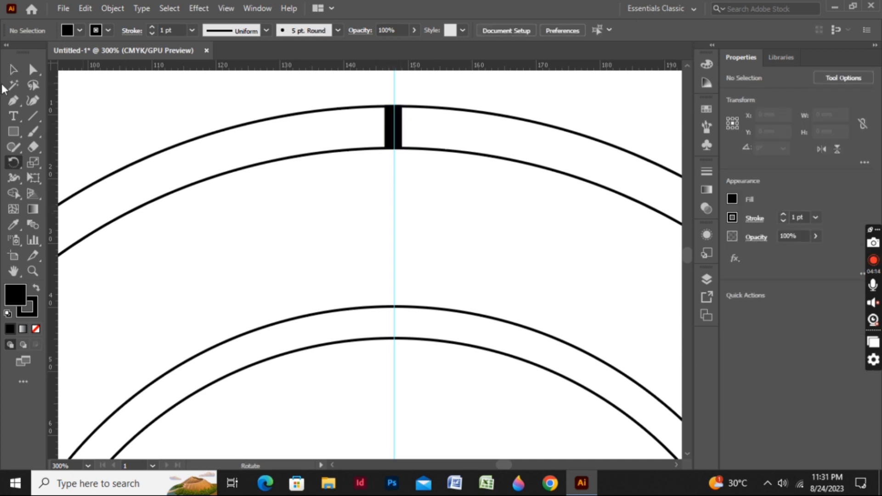
pyautogui.press('v')
pyautogui.click(393, 127)
pyautogui.press('r')
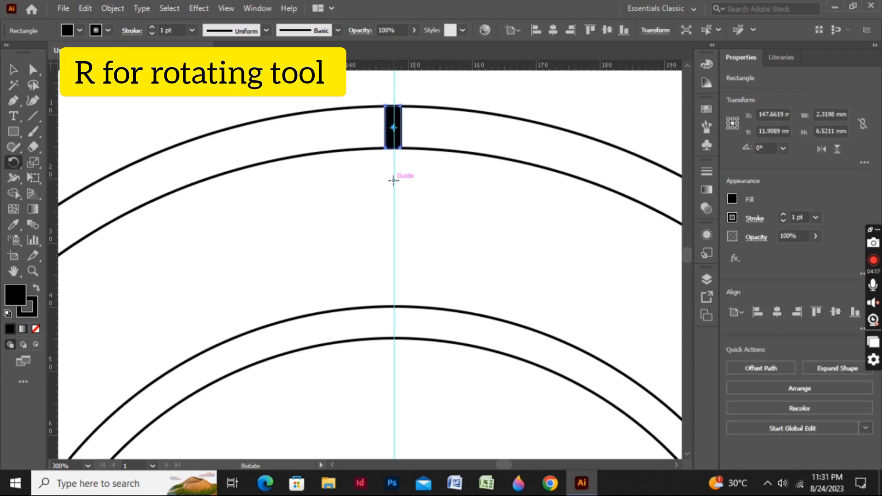
pyautogui.scroll(-3, 408, 249)
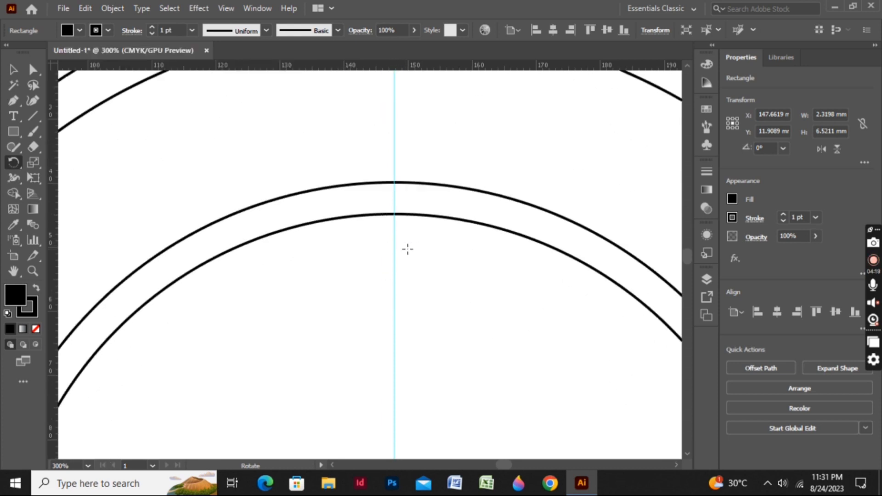
pyautogui.scroll(-3, 407, 249)
pyautogui.scroll(-4, 407, 249)
pyautogui.scroll(-1, 408, 249)
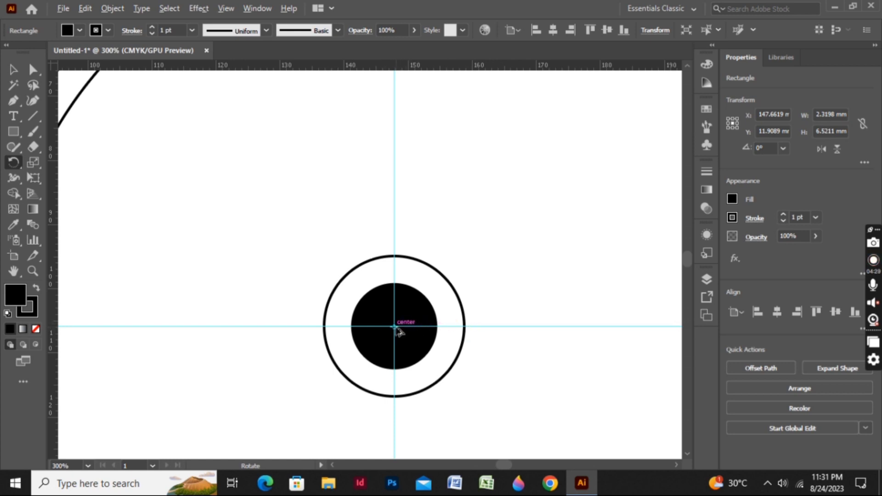
pyautogui.keyDown('alt'); pyautogui.click(395, 326); pyautogui.keyUp('alt')
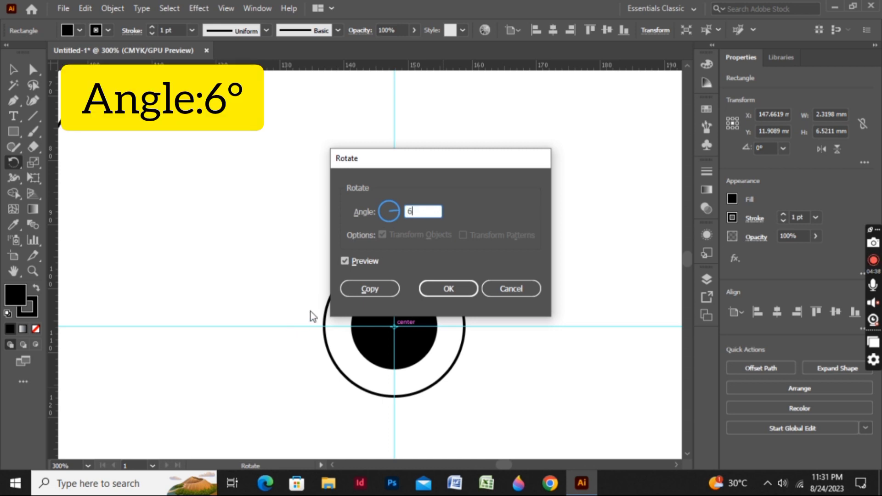
pyautogui.click(370, 288)
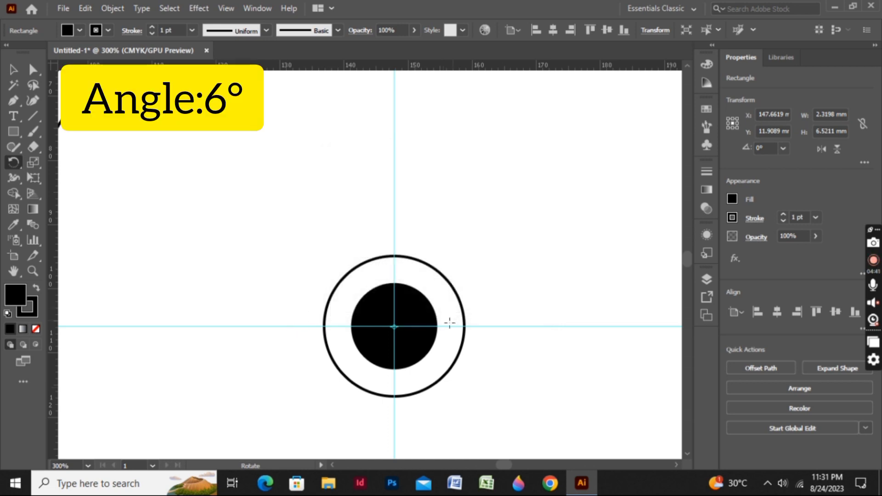
# Repeat the 6° copy with Ctrl+D until ticks encircle the whole outer ring.
pyautogui.scroll(3, 440, 315)
pyautogui.scroll(2, 440, 316)
pyautogui.scroll(2, 439, 316)
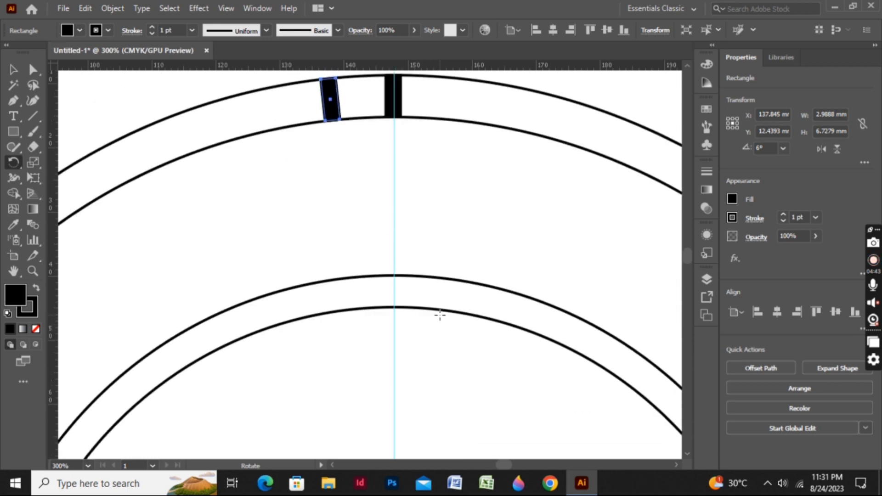
pyautogui.scroll(2, 385, 254)
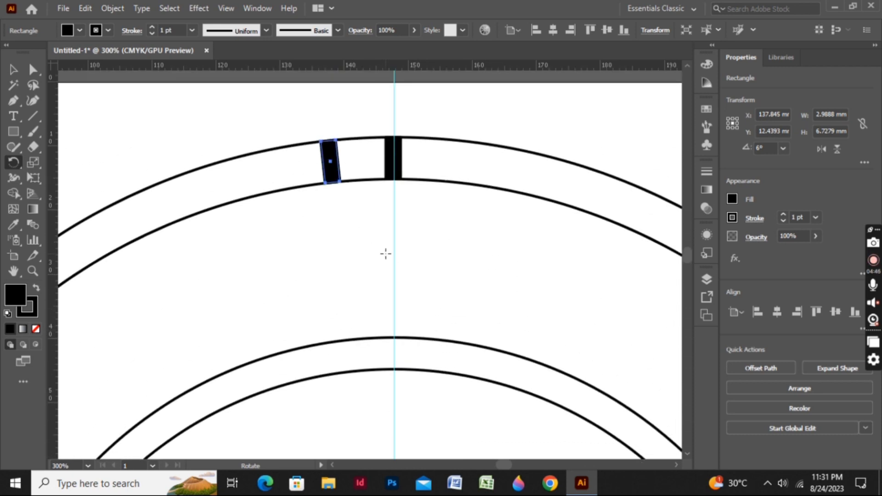
pyautogui.hotkey('ctrl', 'd')
pyautogui.hotkey('ctrl', 'd')
pyautogui.hotkey('ctrl', 'd')
pyautogui.hotkey('ctrl', 'd')
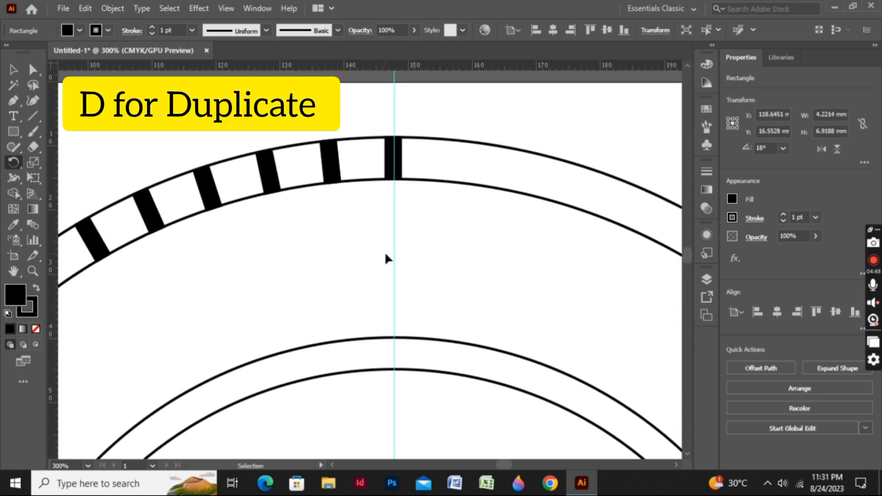
pyautogui.hotkey('ctrl', 'd')
pyautogui.hotkey('ctrl', 'd')
pyautogui.hotkey('ctrl', 'd')
pyautogui.hotkey('ctrl', '0')
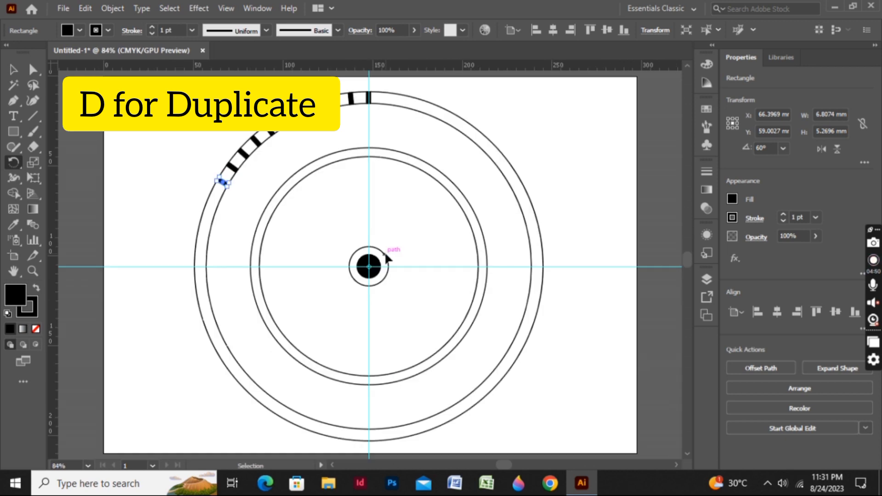
pyautogui.hotkey('ctrl', 'd')
pyautogui.hotkey('ctrl', 'd')
pyautogui.hotkey('ctrl', 'd')
pyautogui.hotkey('ctrl', 'd')
pyautogui.hotkey('ctrl', 'd')
pyautogui.hotkey('ctrl', 'd')
pyautogui.hotkey('ctrl', 'd')
pyautogui.hotkey('ctrl', 'd')
pyautogui.hotkey('ctrl', 'd')
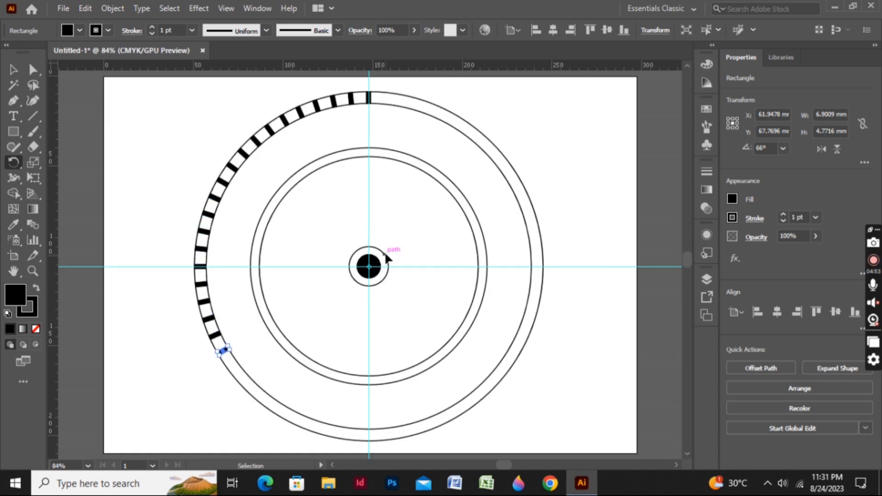
pyautogui.hotkey('ctrl', 'd')
pyautogui.hotkey('ctrl', 'd')
pyautogui.hotkey('ctrl', 'd')
pyautogui.hotkey('ctrl', 'd')
pyautogui.hotkey('ctrl', 'd')
pyautogui.hotkey('ctrl', 'd')
pyautogui.hotkey('ctrl', 'd')
pyautogui.hotkey('ctrl', 'd')
pyautogui.hotkey('ctrl', 'd')
pyautogui.hotkey('ctrl', 'd')
pyautogui.hotkey('ctrl', 'd')
pyautogui.hotkey('ctrl', 'd')
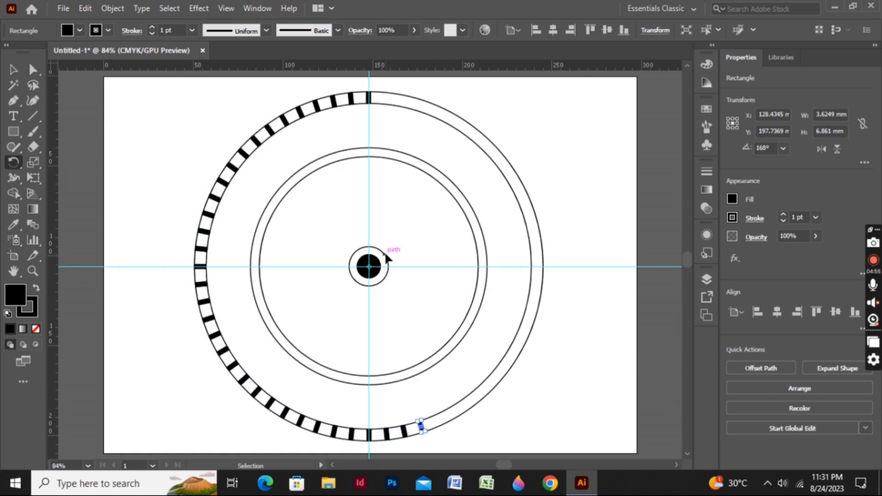
pyautogui.hotkey('ctrl', 'd')
pyautogui.hotkey('ctrl', 'd')
pyautogui.hotkey('ctrl', 'd')
pyautogui.hotkey('ctrl', 'd')
pyautogui.hotkey('ctrl', 'd')
pyautogui.hotkey('ctrl', 'd')
pyautogui.hotkey('ctrl', 'd')
pyautogui.hotkey('ctrl', 'd')
pyautogui.hotkey('ctrl', 'd')
pyautogui.hotkey('ctrl', 'd')
pyautogui.hotkey('ctrl', 'd')
pyautogui.hotkey('ctrl', 'd')
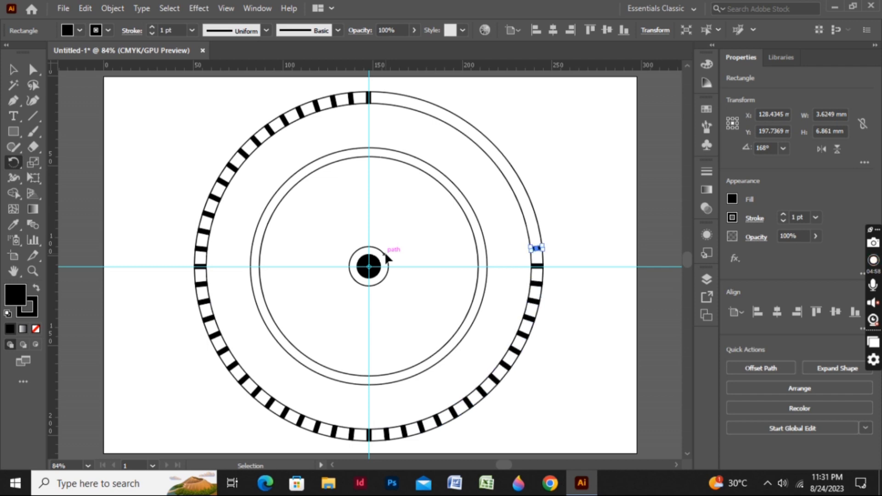
pyautogui.hotkey('ctrl', 'd')
pyautogui.hotkey('ctrl', 'd')
pyautogui.hotkey('ctrl', 'd')
pyautogui.hotkey('ctrl', 'd')
pyautogui.hotkey('ctrl', 'd')
pyautogui.hotkey('ctrl', 'd')
pyautogui.hotkey('ctrl', 'd')
pyautogui.hotkey('ctrl', 'd')
pyautogui.hotkey('ctrl', 'd')
pyautogui.hotkey('ctrl', 'd')
pyautogui.hotkey('ctrl', 'd')
pyautogui.hotkey('ctrl', 'd')
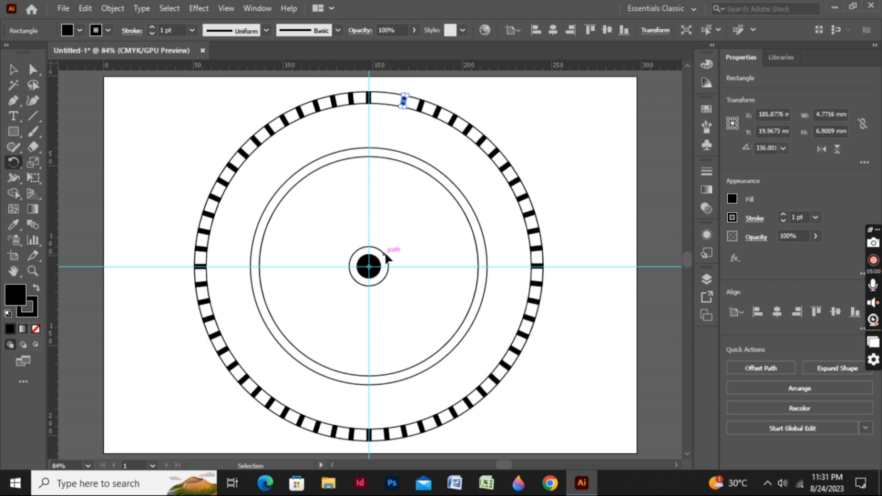
pyautogui.hotkey('ctrl', 'd')
pyautogui.hotkey('ctrl', 'd')
pyautogui.hotkey('ctrl', 'd')
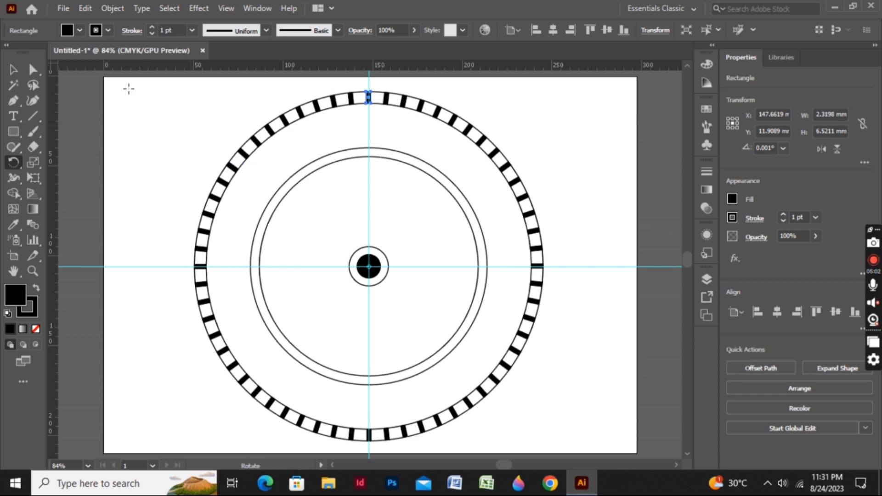
pyautogui.press('v')
pyautogui.click(294, 162)
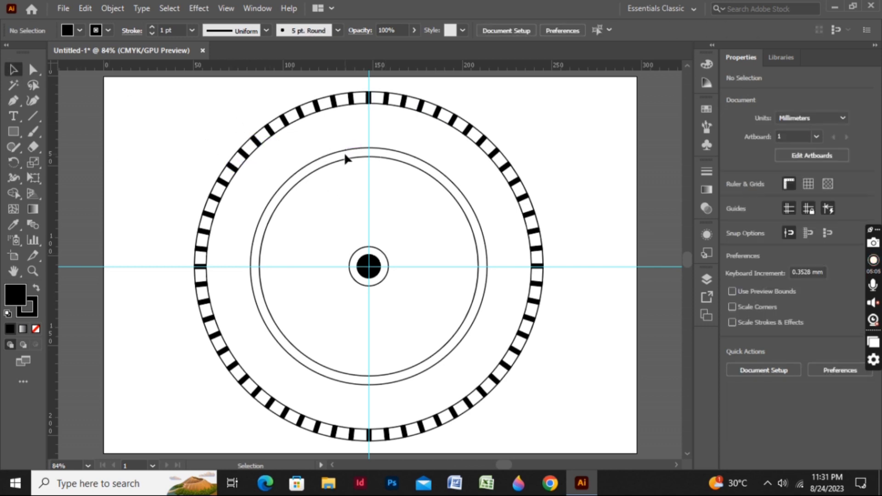
# Zoom in and draw a small 2.218 × 5.049 mm tick across the inner ring.
pyautogui.hotkey('ctrl', '+')
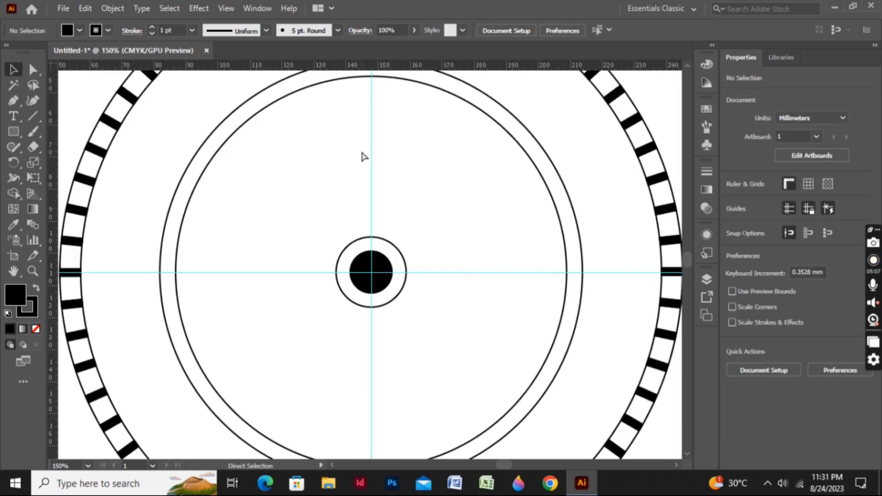
pyautogui.hotkey('ctrl', '+')
pyautogui.hotkey('ctrl', '+')
pyautogui.moveTo(360, 149); pyautogui.dragTo(367, 174)
pyautogui.scroll(5, 382, 323)
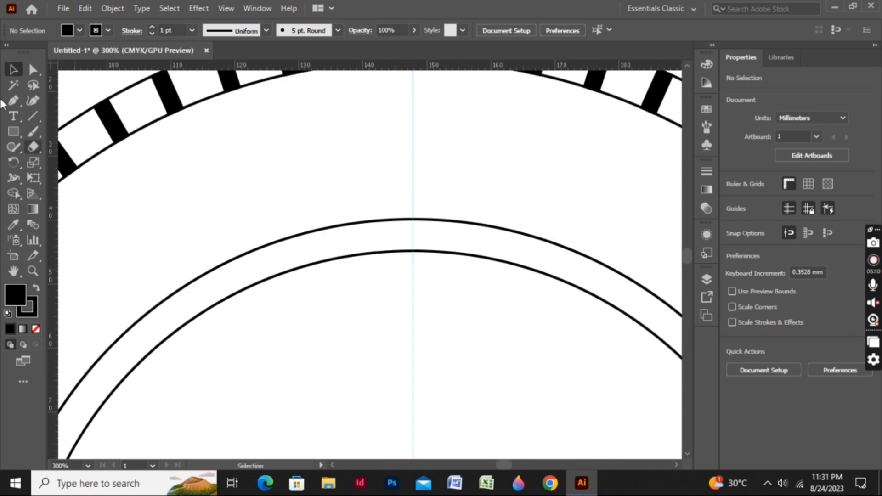
pyautogui.moveTo(16, 133); pyautogui.dragTo(41, 129)
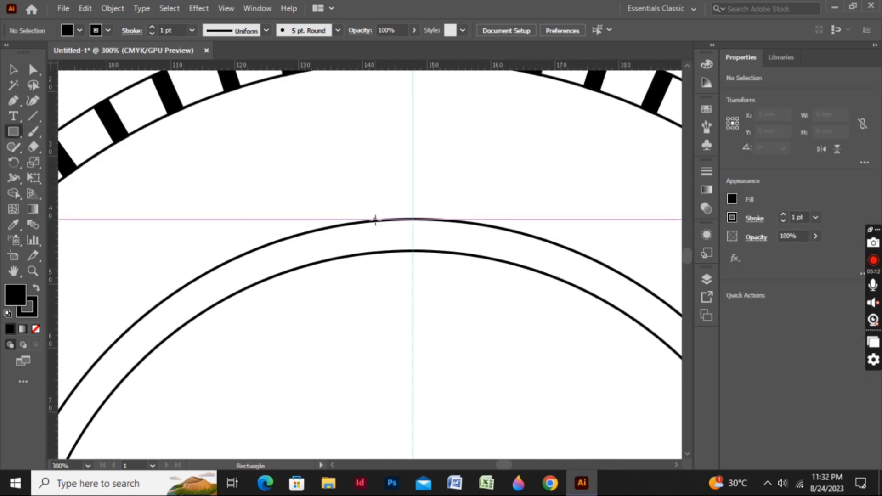
pyautogui.moveTo(376, 220); pyautogui.dragTo(390, 252)
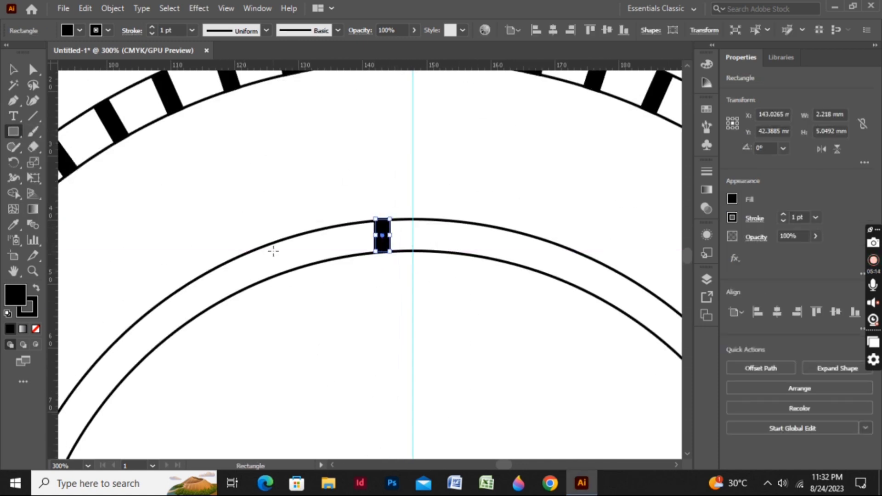
# Reduce the new tick's outline weight to 0.5 pt.
pyautogui.click(153, 33)
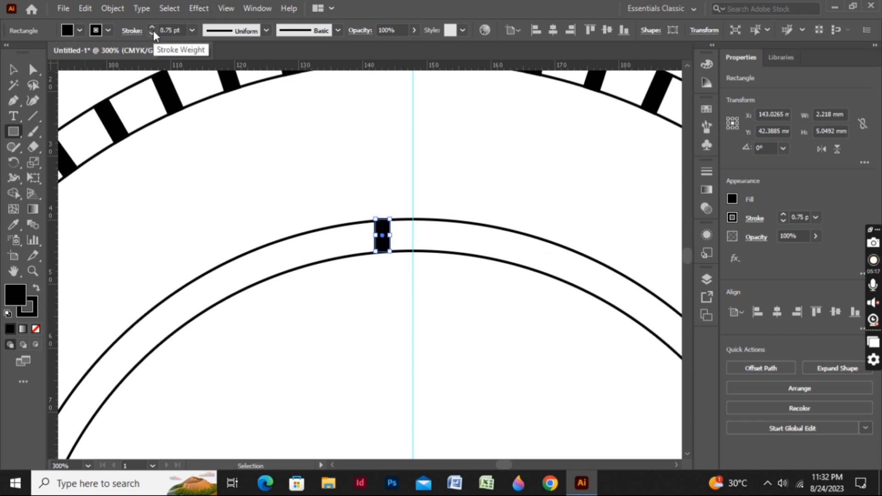
pyautogui.click(152, 33)
pyautogui.click(202, 121)
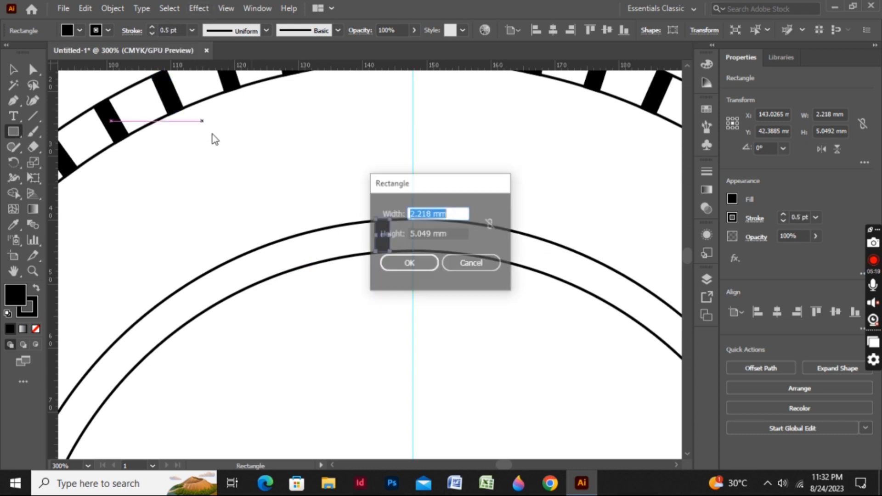
pyautogui.click(434, 268)
pyautogui.click(12, 70)
# Move the small tick right onto the vertical centre guide.
pyautogui.click(13, 71)
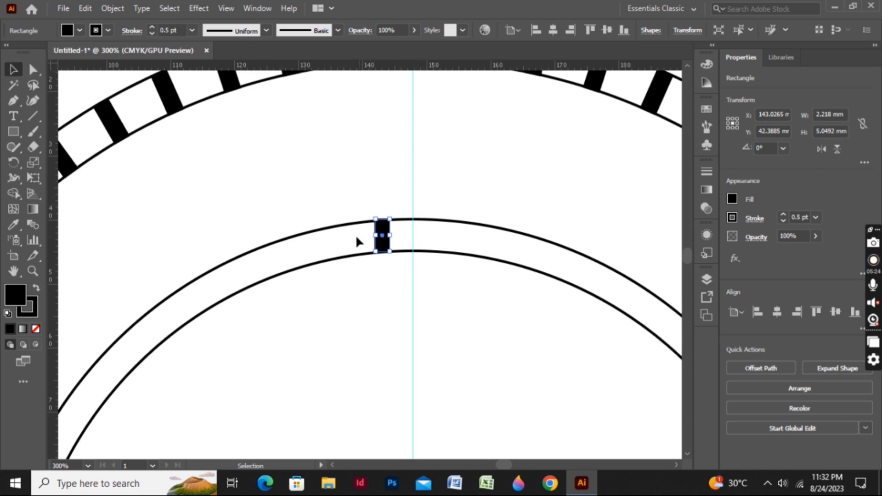
pyautogui.click(279, 197)
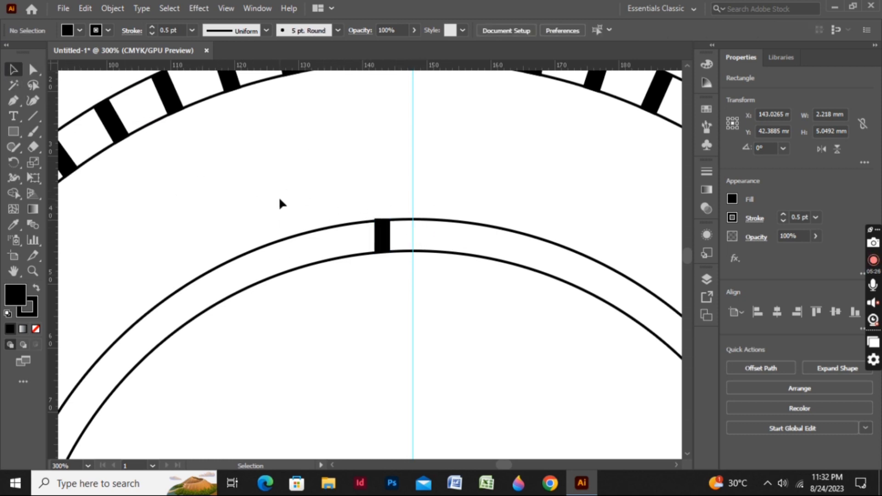
pyautogui.moveTo(384, 240); pyautogui.dragTo(416, 247)
pyautogui.click(435, 285)
pyautogui.click(414, 237)
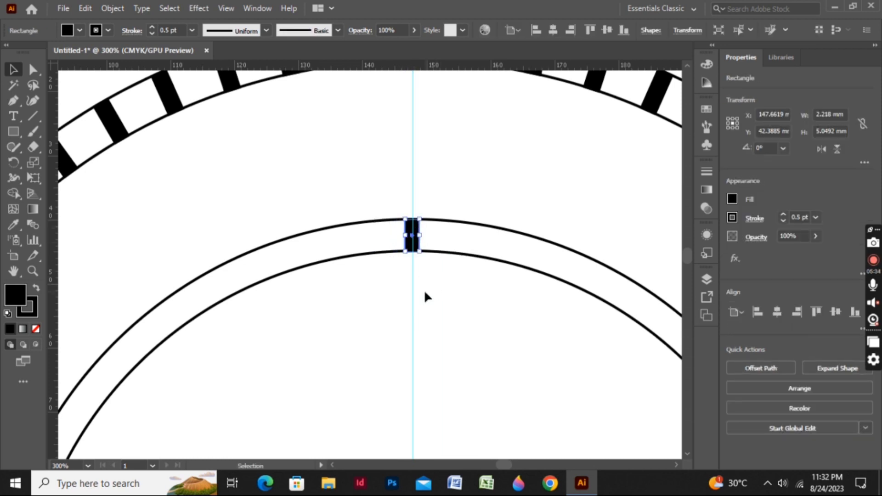
# Make an 8° rotated copy of the small tick around the dial centre.
pyautogui.press('r')
pyautogui.scroll(-2, 425, 287)
pyautogui.scroll(-5, 426, 287)
pyautogui.scroll(-1, 422, 368)
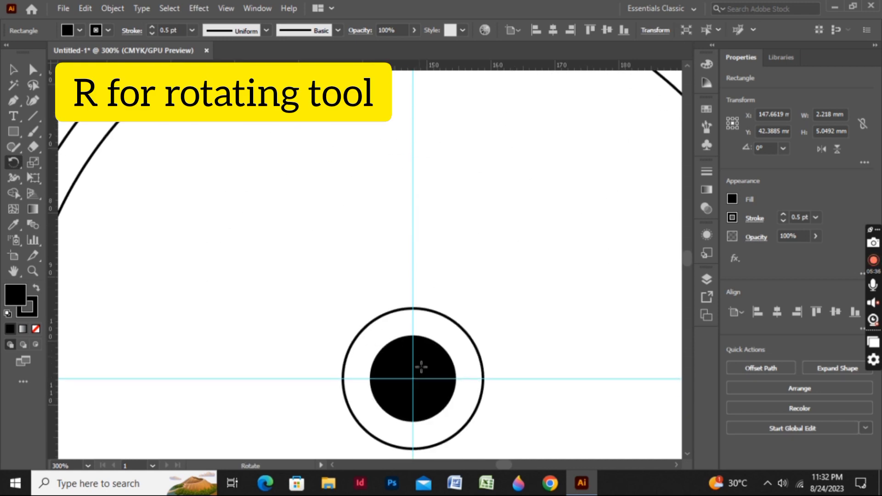
pyautogui.click(414, 379)
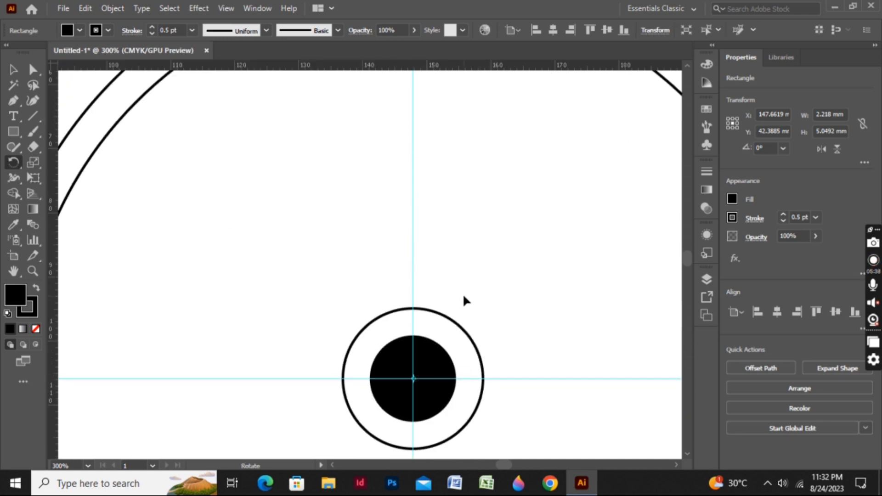
pyautogui.keyDown('alt'); pyautogui.click(413, 378); pyautogui.keyUp('alt')
pyautogui.write('8')
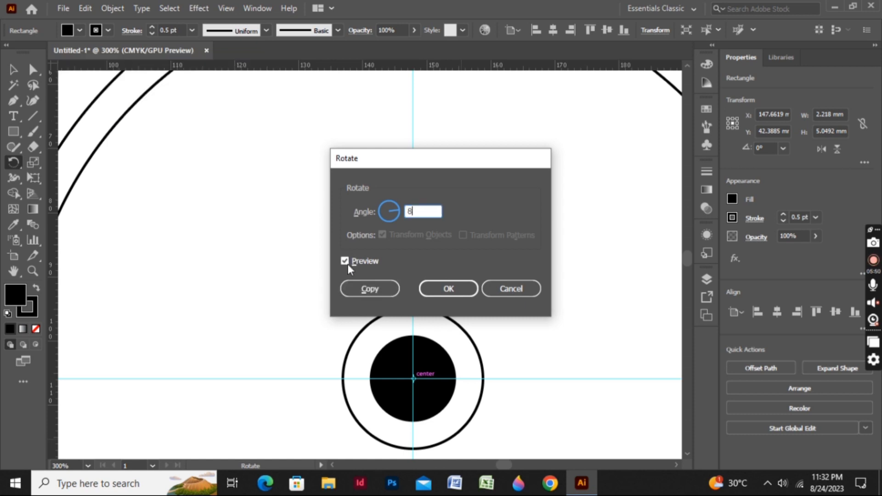
pyautogui.click(367, 285)
# Repeat the 8° copy with Ctrl+D around the full inner ring, then deselect.
pyautogui.hotkey('ctrl', '0')
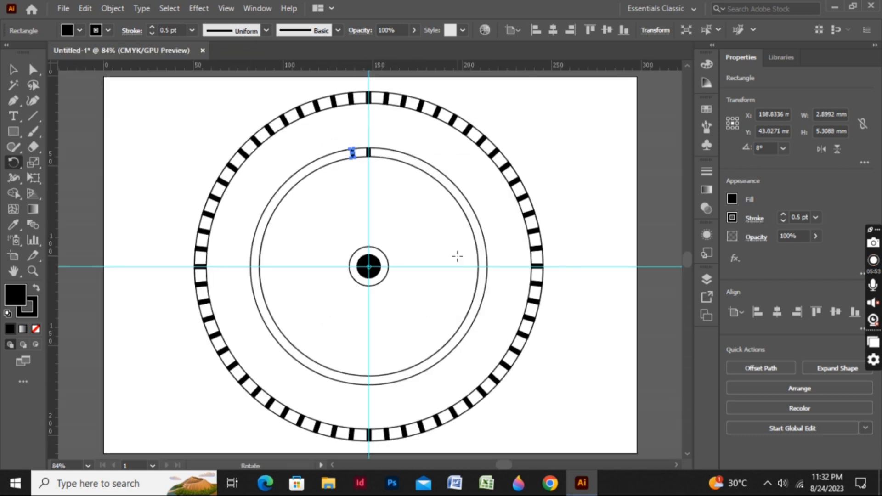
pyautogui.hotkey('ctrl', 'd')
pyautogui.hotkey('ctrl', 'd')
pyautogui.hotkey('ctrl', 'd')
pyautogui.hotkey('ctrl', 'd')
pyautogui.hotkey('ctrl', 'd')
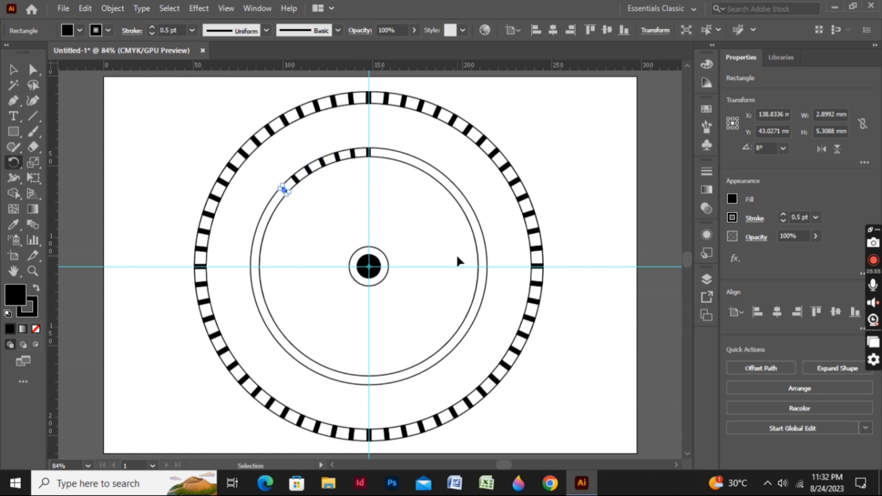
pyautogui.hotkey('ctrl', 'd')
pyautogui.hotkey('ctrl', 'd')
pyautogui.hotkey('ctrl', 'd')
pyautogui.hotkey('ctrl', 'd')
pyautogui.hotkey('ctrl', 'd')
pyautogui.hotkey('ctrl', 'd')
pyautogui.hotkey('ctrl', 'd')
pyautogui.hotkey('ctrl', 'd')
pyautogui.hotkey('ctrl', 'd')
pyautogui.hotkey('ctrl', 'd')
pyautogui.hotkey('ctrl', 'd')
pyautogui.hotkey('ctrl', 'd')
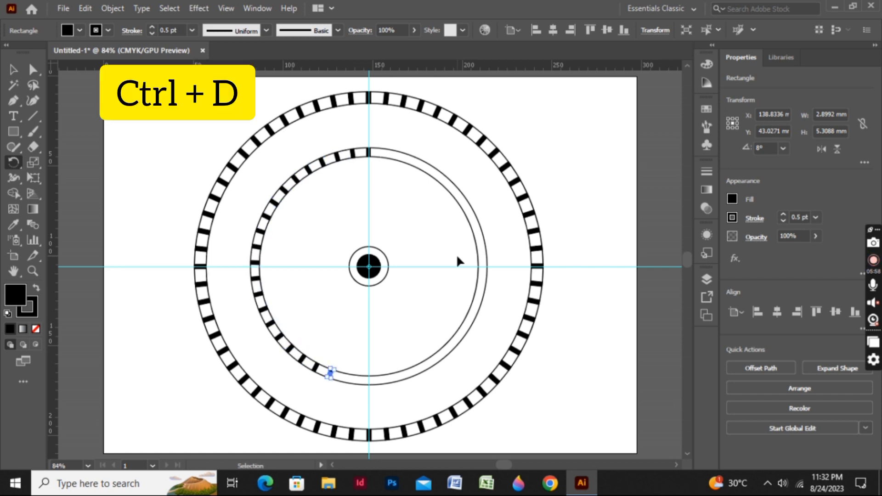
pyautogui.hotkey('ctrl', 'd')
pyautogui.hotkey('ctrl', 'd')
pyautogui.hotkey('ctrl', 'd')
pyautogui.hotkey('ctrl', 'd')
pyautogui.hotkey('ctrl', 'd')
pyautogui.hotkey('ctrl', 'd')
pyautogui.hotkey('ctrl', 'd')
pyautogui.hotkey('ctrl', 'd')
pyautogui.hotkey('ctrl', 'd')
pyautogui.hotkey('ctrl', 'd')
pyautogui.hotkey('ctrl', 'd')
pyautogui.hotkey('ctrl', 'd')
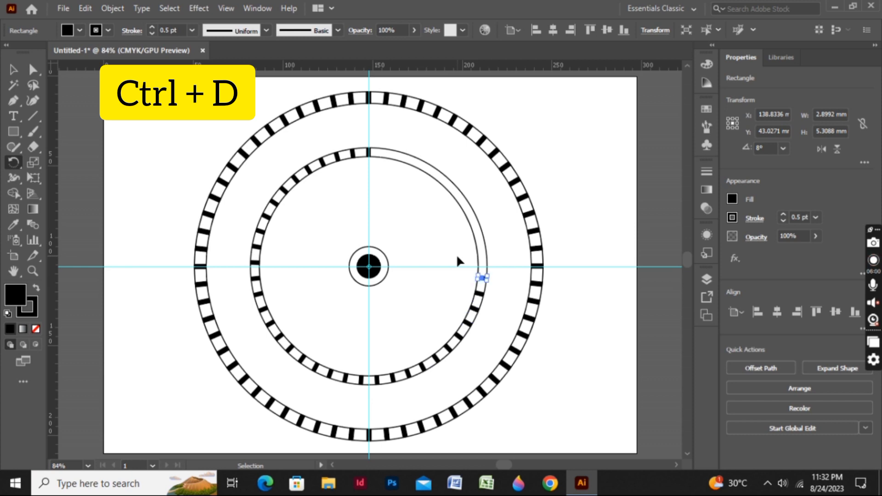
pyautogui.hotkey('ctrl', 'd')
pyautogui.hotkey('ctrl', 'd')
pyautogui.hotkey('ctrl', 'd')
pyautogui.hotkey('ctrl', 'd')
pyautogui.hotkey('ctrl', 'd')
pyautogui.hotkey('ctrl', 'd')
pyautogui.hotkey('ctrl', 'd')
pyautogui.hotkey('ctrl', 'd')
pyautogui.hotkey('ctrl', 'd')
pyautogui.hotkey('ctrl', 'd')
pyautogui.hotkey('ctrl', 'd')
pyautogui.hotkey('ctrl', 'd')
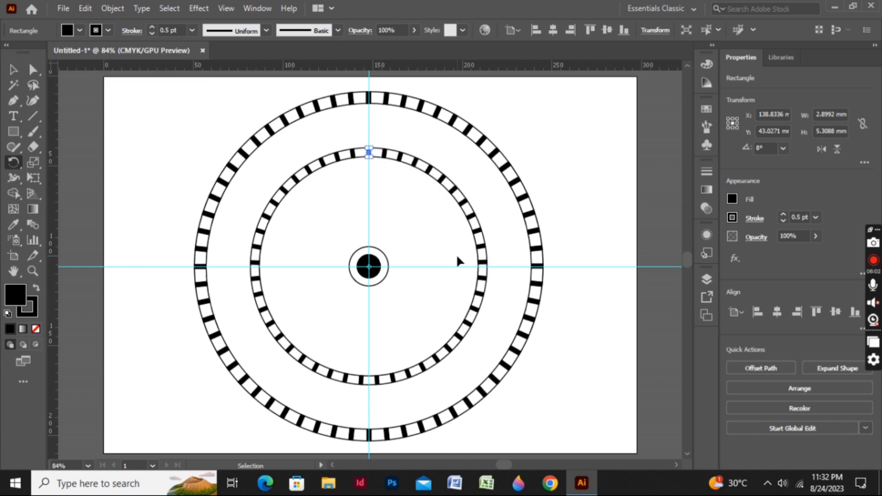
pyautogui.hotkey('ctrl', 'd')
pyautogui.press('v')
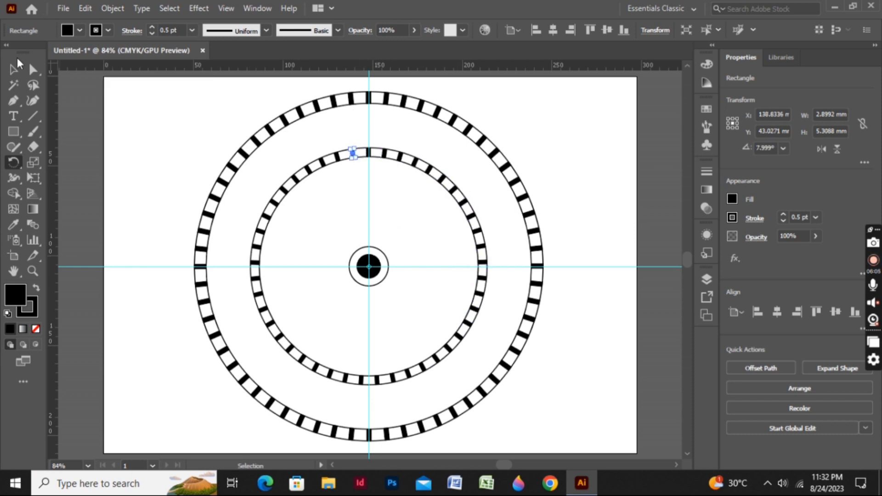
pyautogui.click(189, 137)
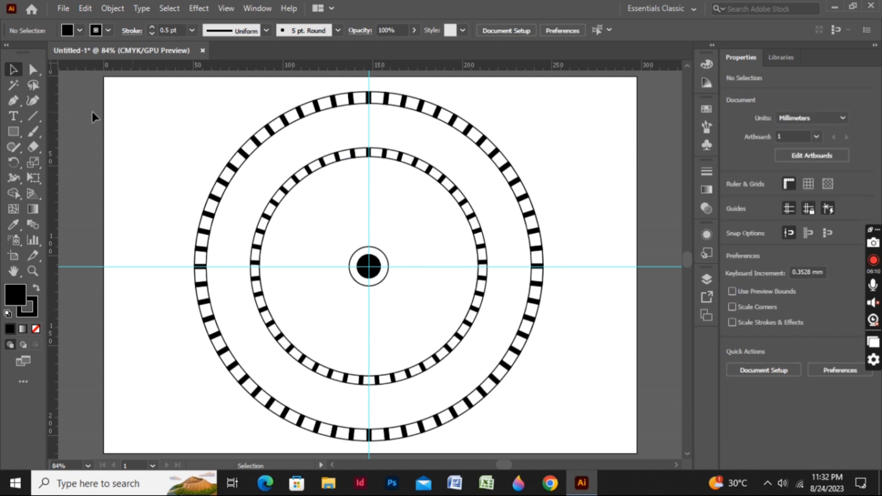
# Type the numeral 12 near the top-left of the artboard and enlarge it.
pyautogui.click(14, 116)
pyautogui.click(130, 114)
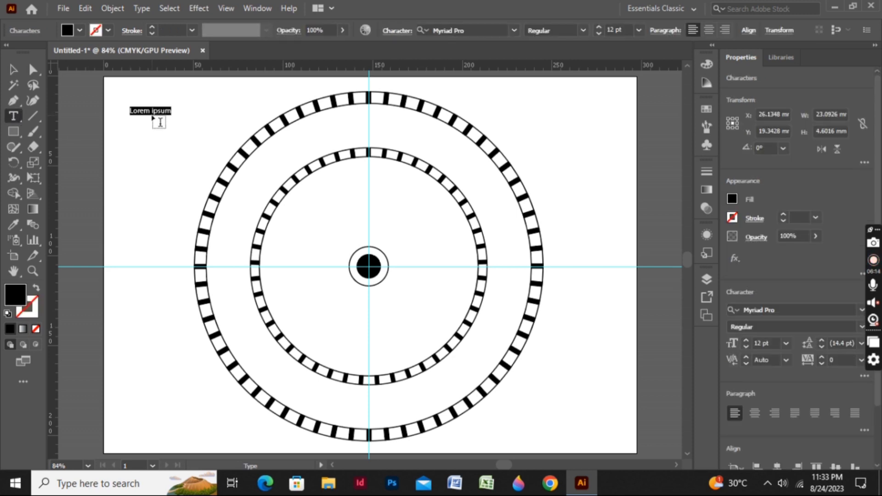
pyautogui.write('12')
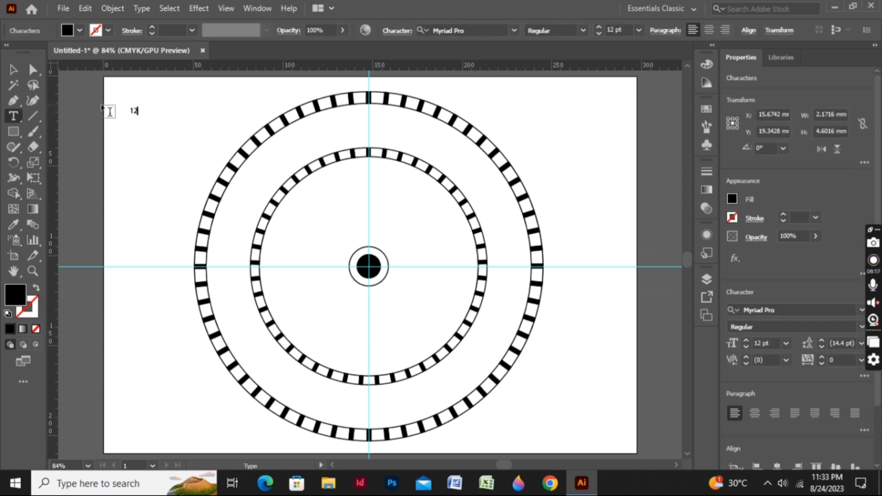
pyautogui.press('Escape')
pyautogui.moveTo(136, 113); pyautogui.dragTo(183, 146)
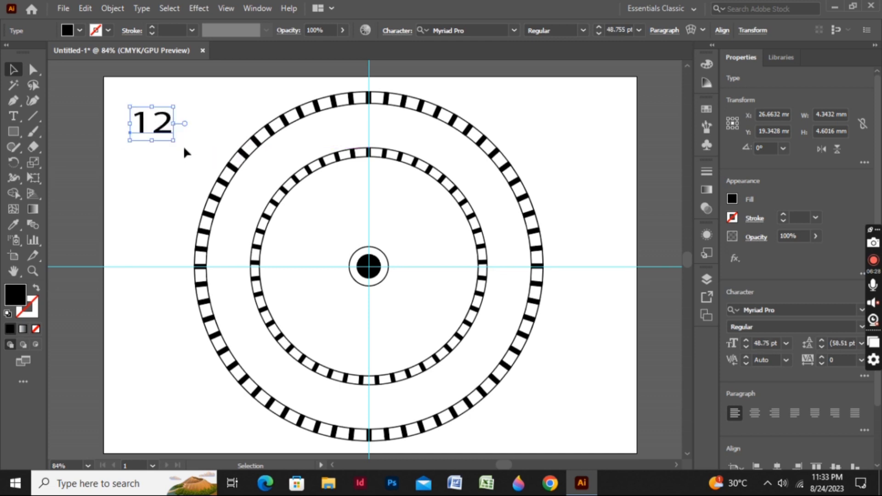
# Set the 12 in Palatino Linotype at 57 pt.
pyautogui.click(514, 31)
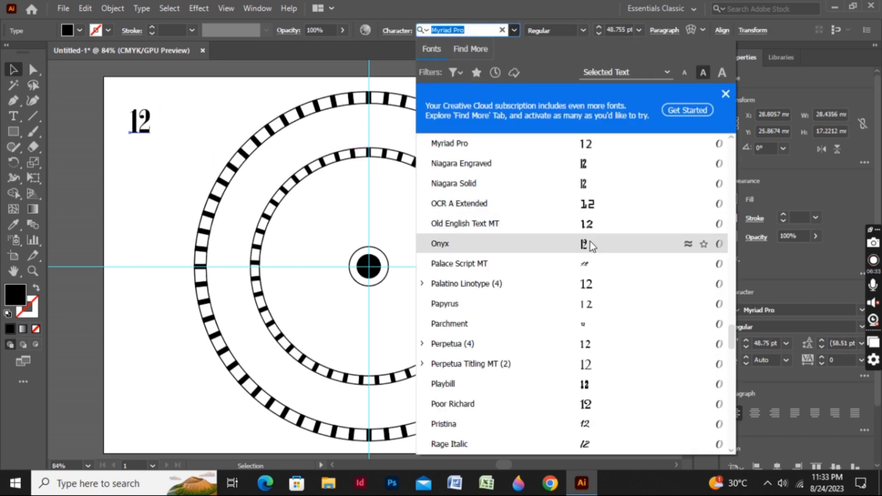
pyautogui.click(609, 285)
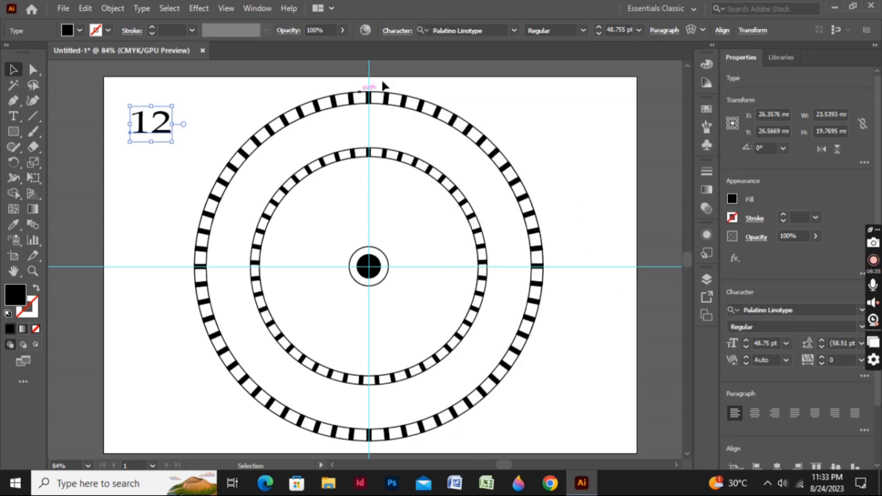
pyautogui.click(600, 25)
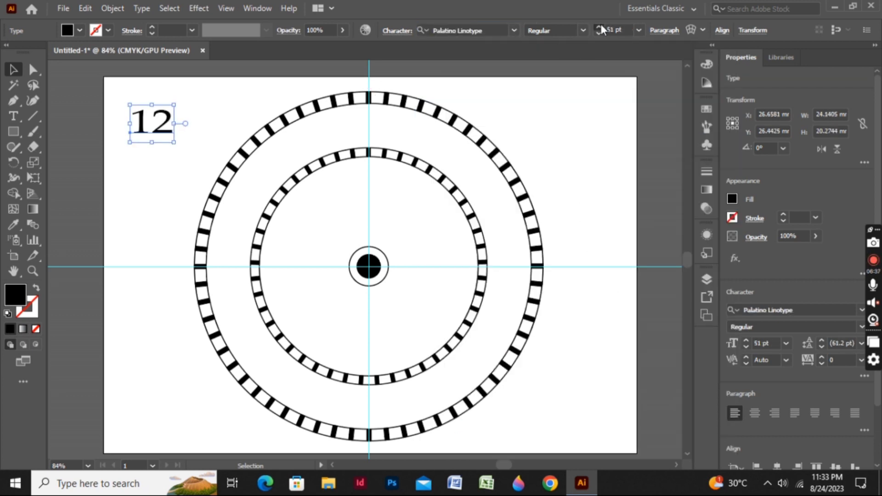
pyautogui.click(600, 25)
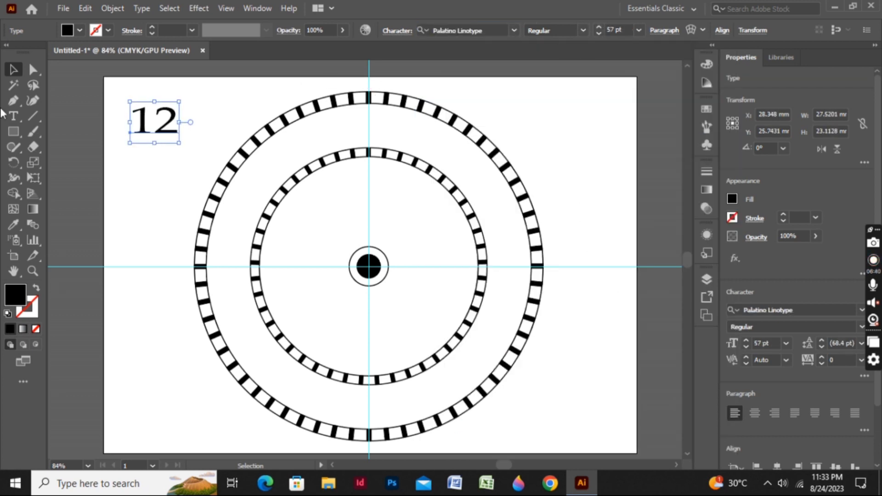
pyautogui.click(134, 183)
# Position the 12 at the top centre between the two tick rings.
pyautogui.moveTo(154, 117); pyautogui.dragTo(370, 126)
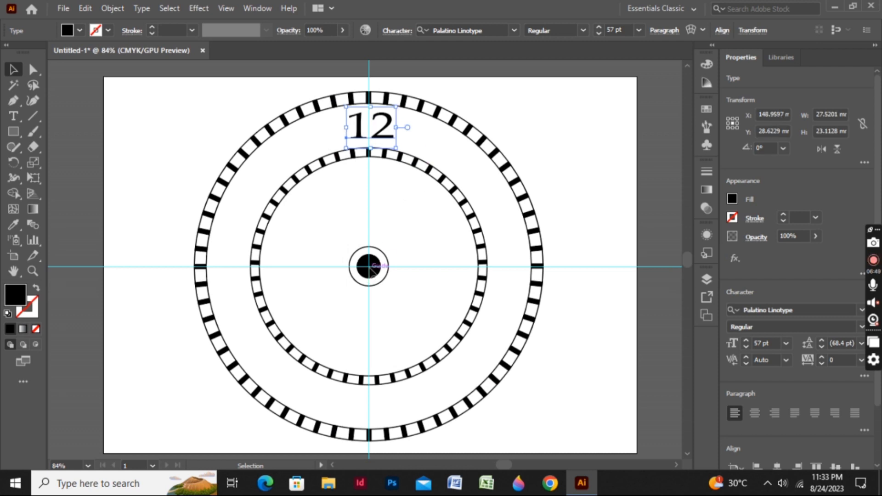
pyautogui.press('r')
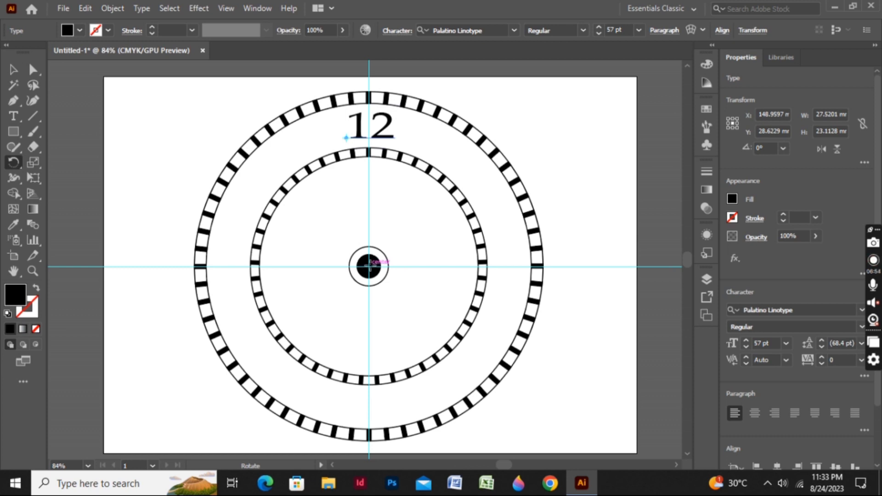
pyautogui.click(10, 74)
pyautogui.press('r')
pyautogui.scroll(2, 369, 267)
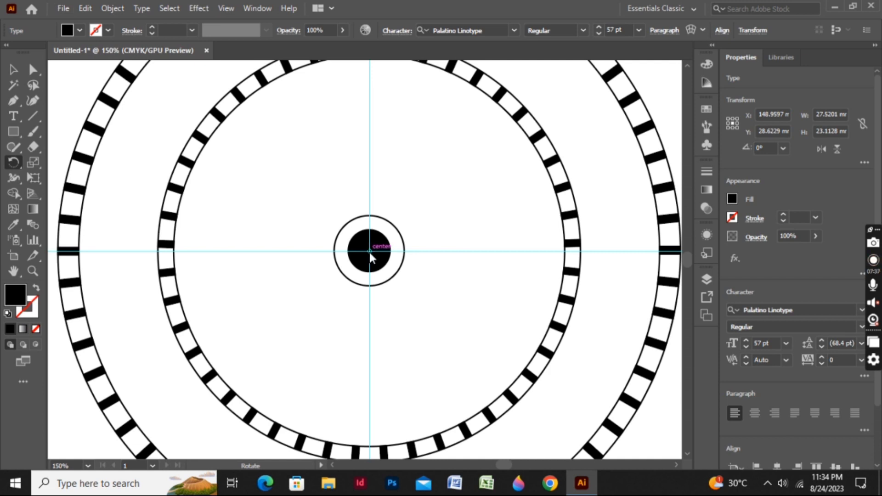
# Copy the 12 rotated 30° around the dial centre, repeating to fill the ring.
pyautogui.keyDown('alt'); pyautogui.click(370, 251); pyautogui.keyUp('alt')
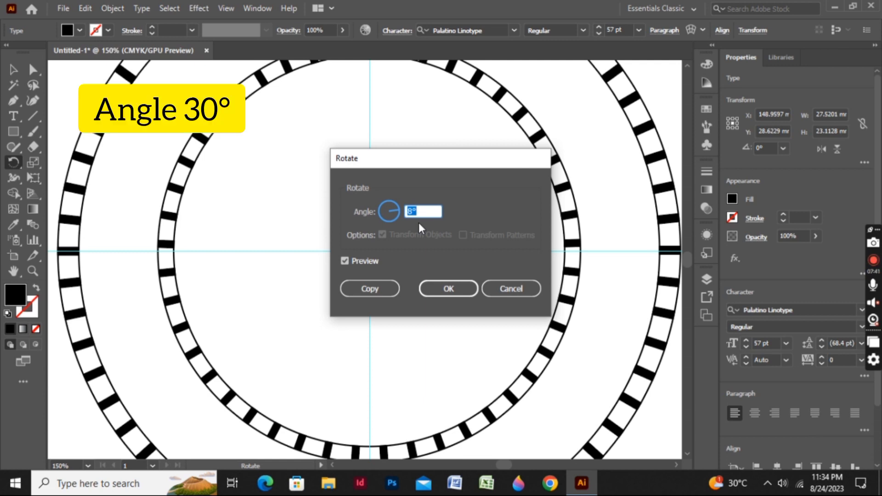
pyautogui.press('BackSpace')
pyautogui.write('3')
pyautogui.write('0')
pyautogui.click(364, 289)
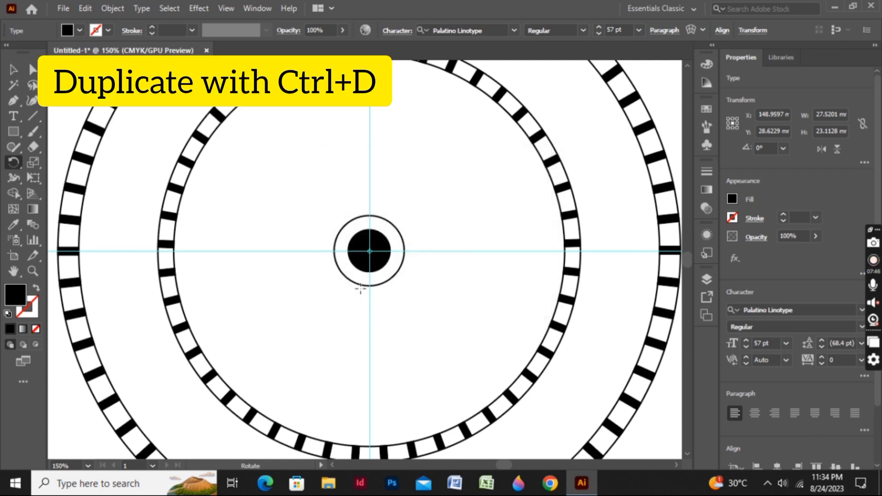
pyautogui.hotkey('ctrl', 'd')
pyautogui.hotkey('ctrl', 'd')
pyautogui.hotkey('ctrl', 'd')
pyautogui.hotkey('ctrl', 'd')
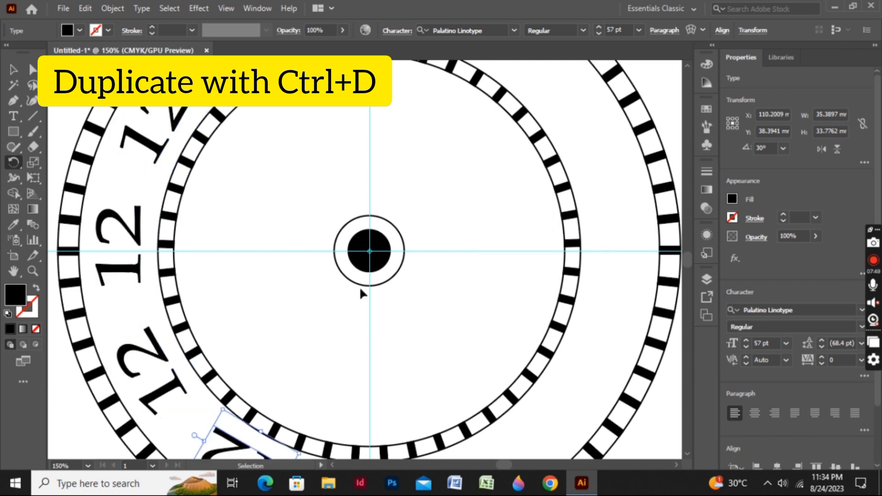
pyautogui.hotkey('ctrl', 'd')
pyautogui.hotkey('ctrl', 'd')
pyautogui.hotkey('ctrl', 'd')
pyautogui.hotkey('ctrl', 'd')
pyautogui.hotkey('ctrl', 'd')
pyautogui.hotkey('ctrl', 'd')
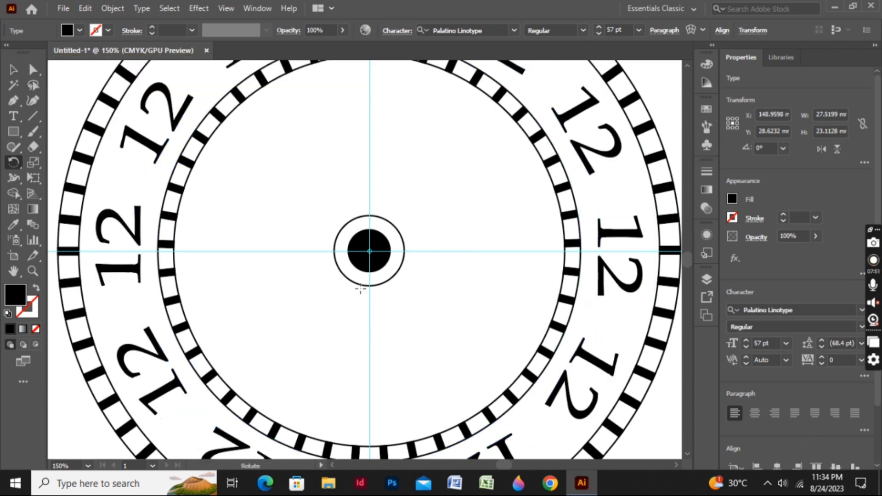
pyautogui.hotkey('ctrl', '0')
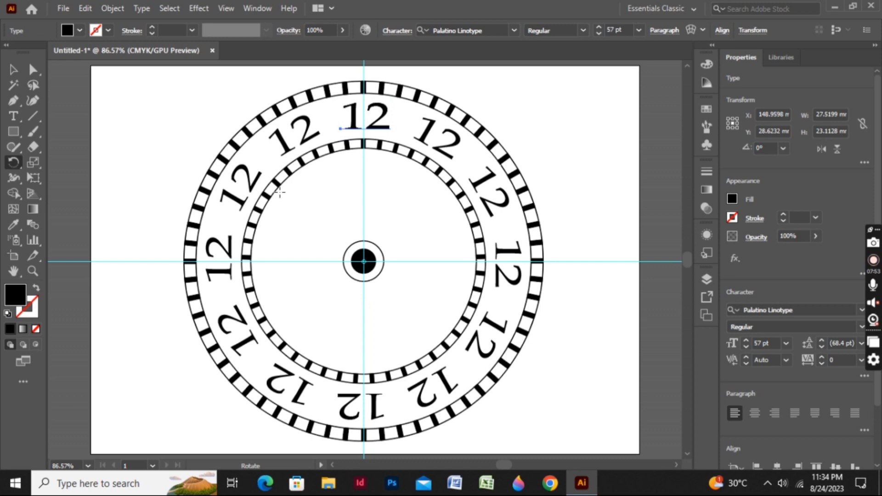
pyautogui.click(13, 69)
# Edit the one o'clock copy's text down to 1.
pyautogui.hotkey('ctrl', 'z')
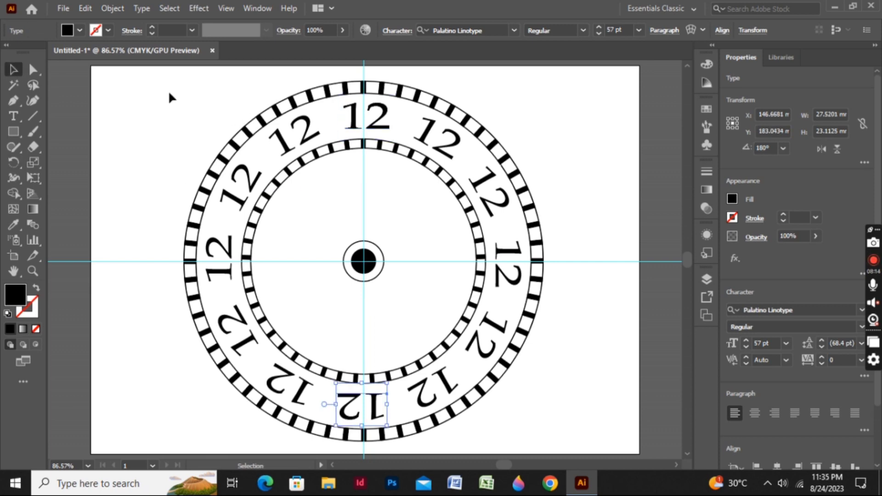
pyautogui.hotkey('ctrl', '=')
pyautogui.hotkey('ctrl', '=')
pyautogui.hotkey('ctrl', '=')
pyautogui.hotkey('ctrl', '=')
pyautogui.scroll(10, 508, 122)
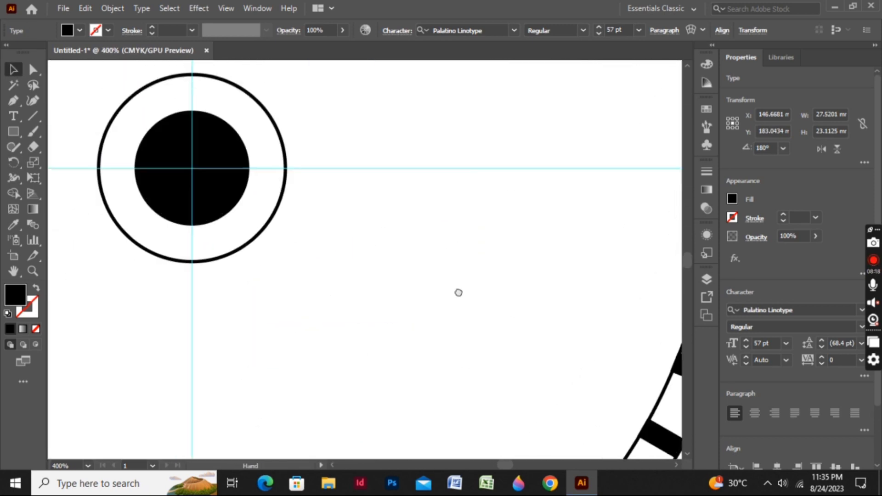
pyautogui.scroll(10, 456, 291)
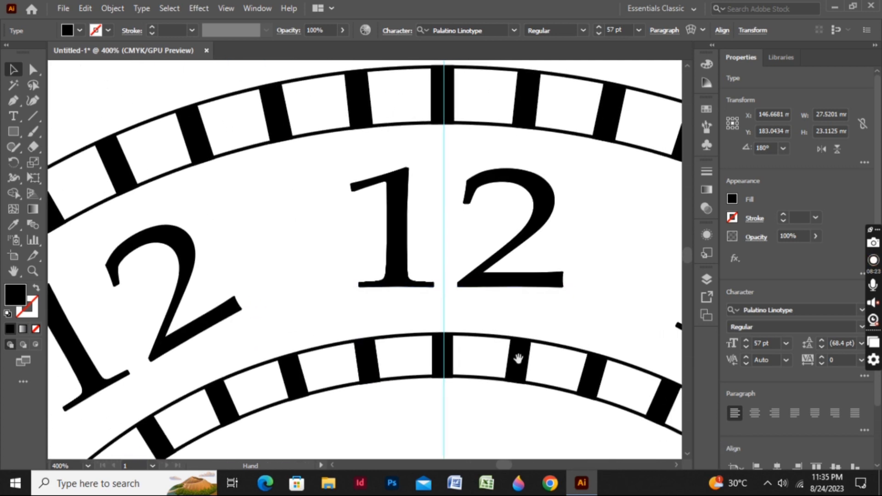
pyautogui.moveTo(516, 355); pyautogui.dragTo(232, 260)
pyautogui.doubleClick(315, 215)
pyautogui.doubleClick(339, 173)
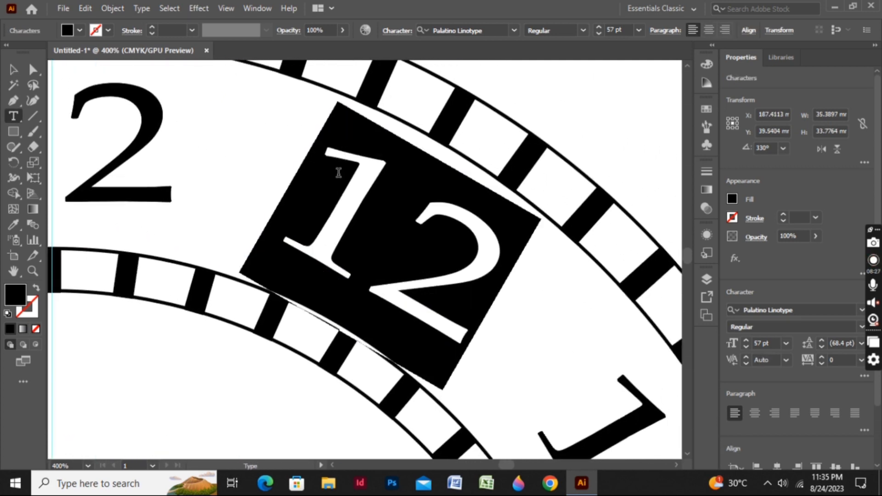
pyautogui.press('BackSpace')
pyautogui.click(301, 145)
pyautogui.press('BackSpace')
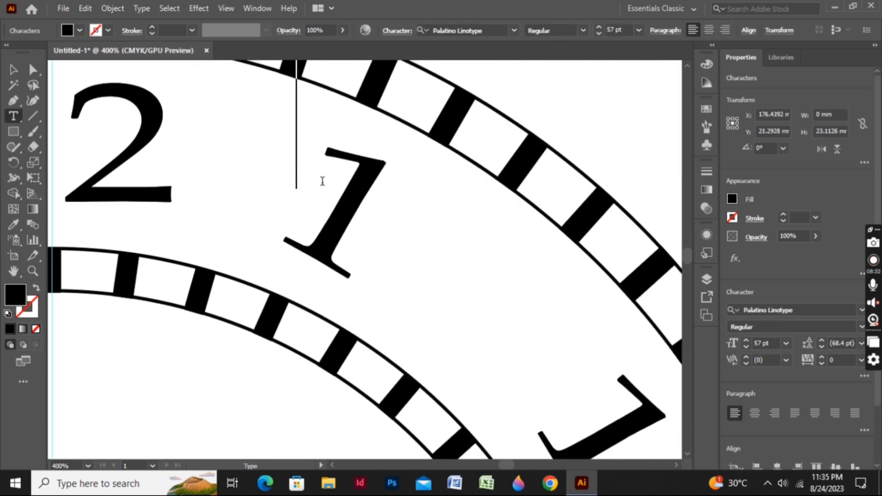
# Rotate the 1 upright and nudge it slightly right.
pyautogui.click(23, 69)
pyautogui.moveTo(269, 176); pyautogui.dragTo(375, 247)
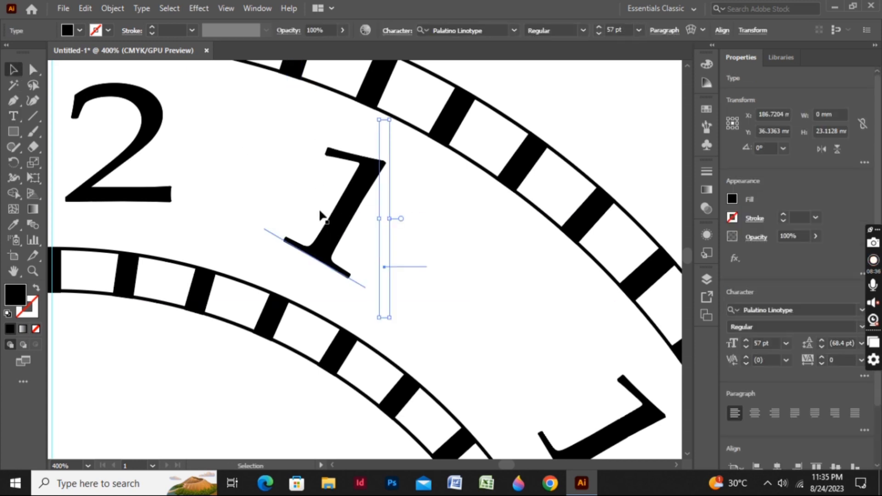
pyautogui.moveTo(346, 335); pyautogui.dragTo(404, 309)
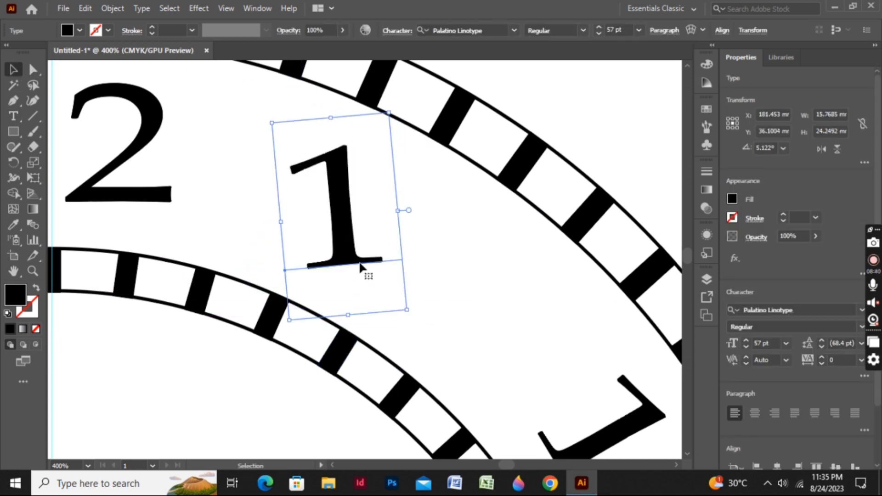
pyautogui.press('Right')
pyautogui.press('Right')
pyautogui.press('Right')
pyautogui.press('Right')
pyautogui.press('Right')
pyautogui.press('Right')
pyautogui.press('Right')
pyautogui.press('Right')
pyautogui.press('Right')
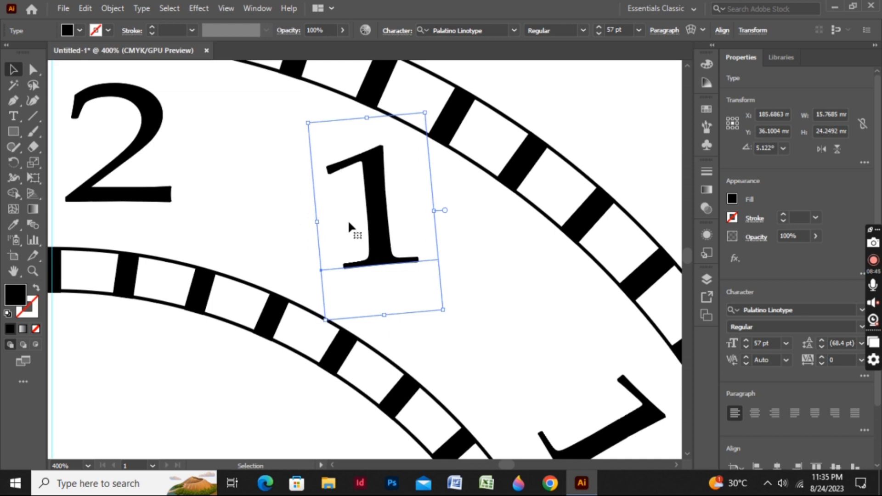
pyautogui.press('Right')
pyautogui.press('Right')
pyautogui.press('Right')
pyautogui.press('Right')
pyautogui.press('Right')
pyautogui.press('Right')
pyautogui.press('Right')
pyautogui.press('Right')
# Rotate the two o'clock copy upright and change its text to 2.
pyautogui.scroll(-2, 437, 244)
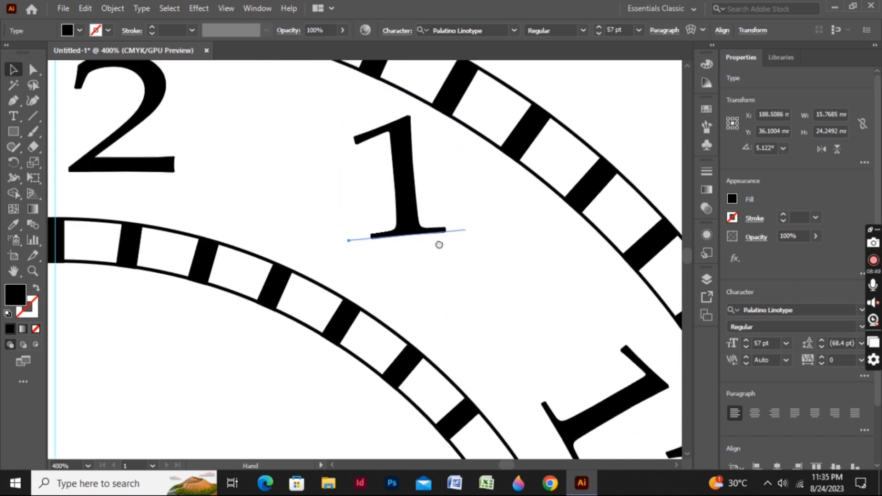
pyautogui.scroll(-3, 438, 254)
pyautogui.hscroll(3, 438, 254)
pyautogui.click(439, 253)
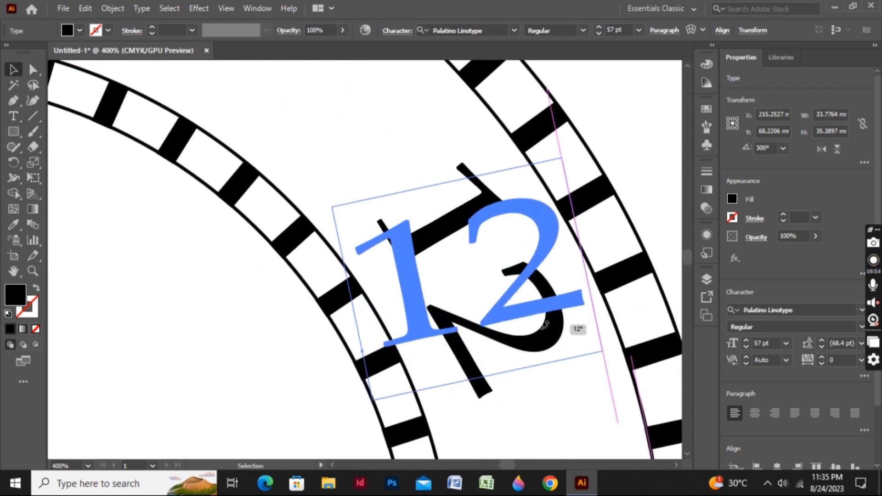
pyautogui.moveTo(437, 438); pyautogui.dragTo(574, 328)
pyautogui.doubleClick(453, 303)
pyautogui.hotkey('ctrl', 'a')
pyautogui.write('2')
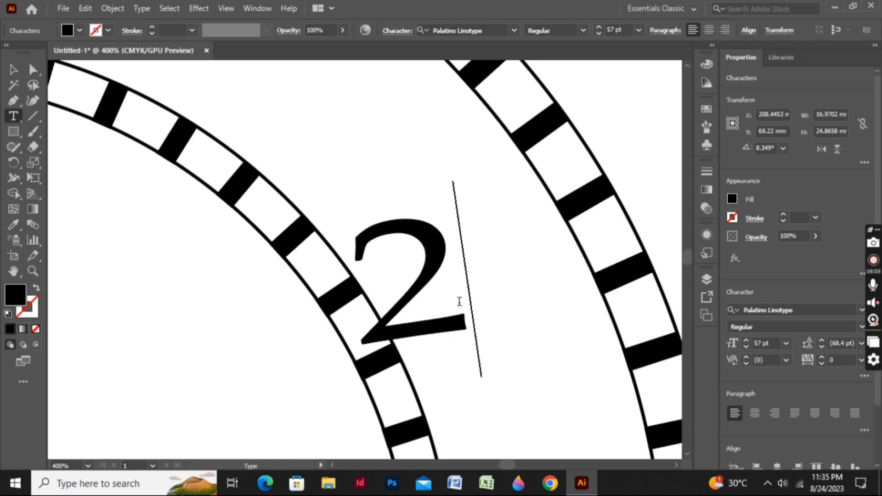
pyautogui.press('Left')
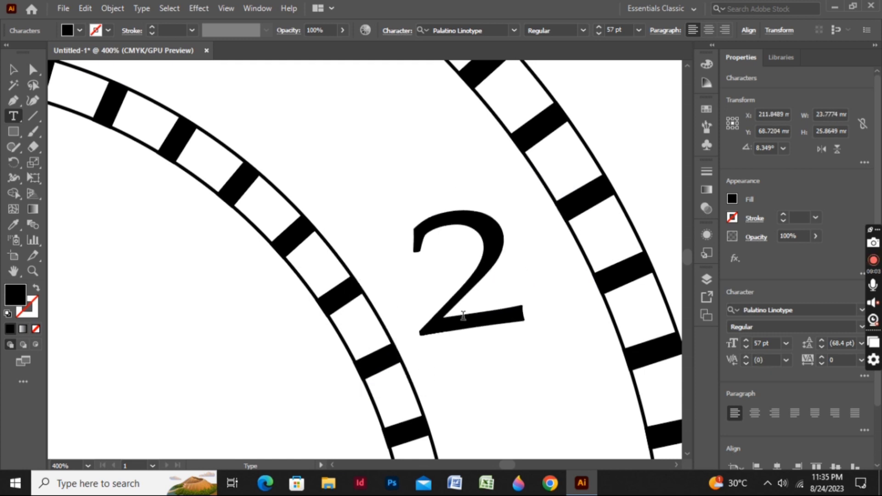
pyautogui.hotkey('ctrl', '0')
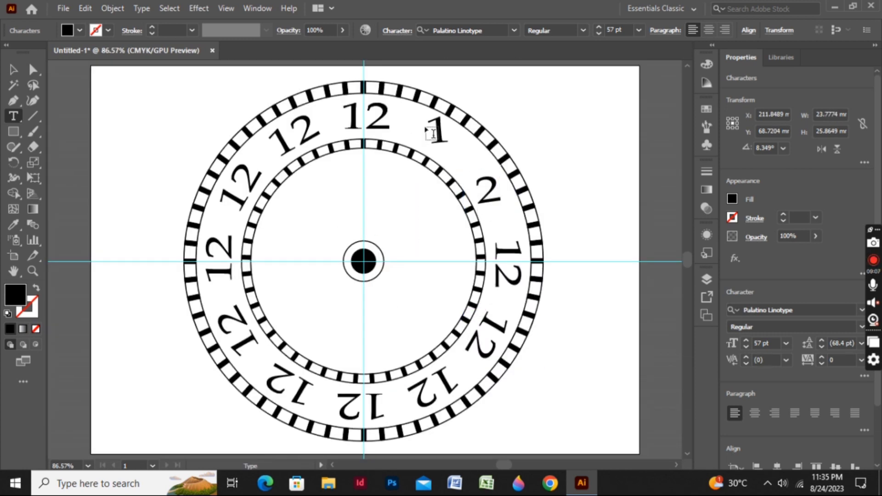
# Rotate the three o'clock 12 upright.
pyautogui.click(434, 137)
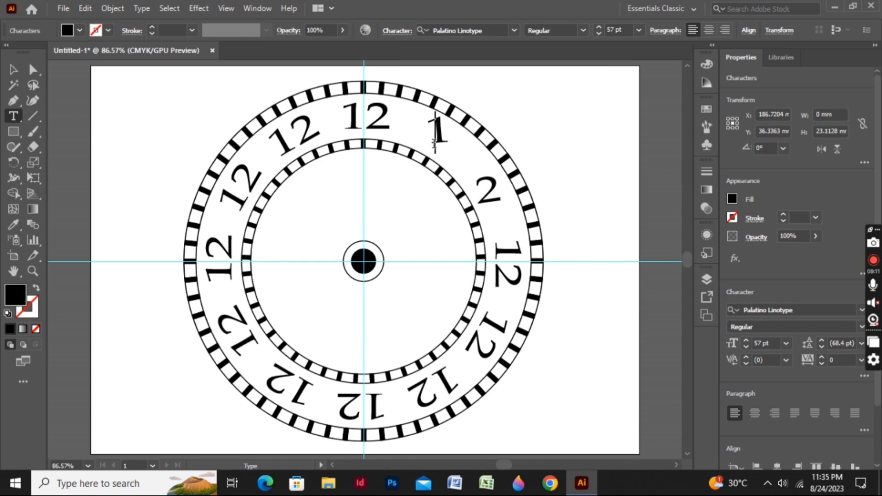
pyautogui.click(436, 145)
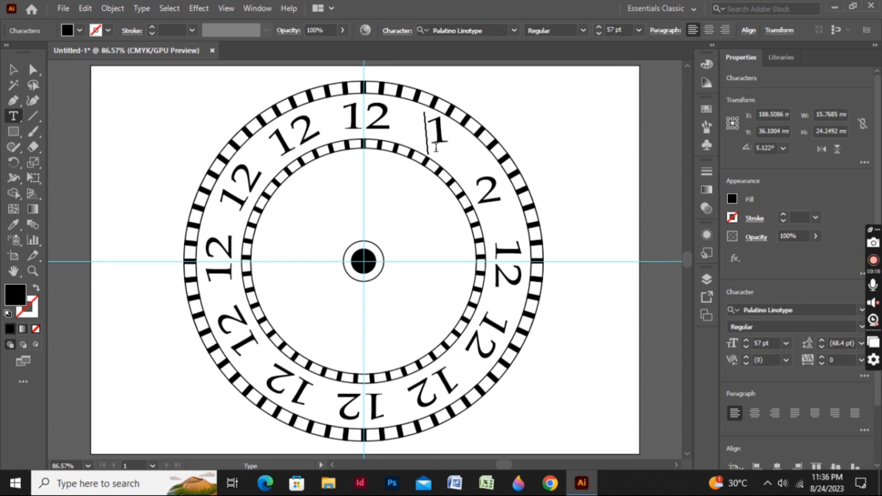
pyautogui.click(476, 205)
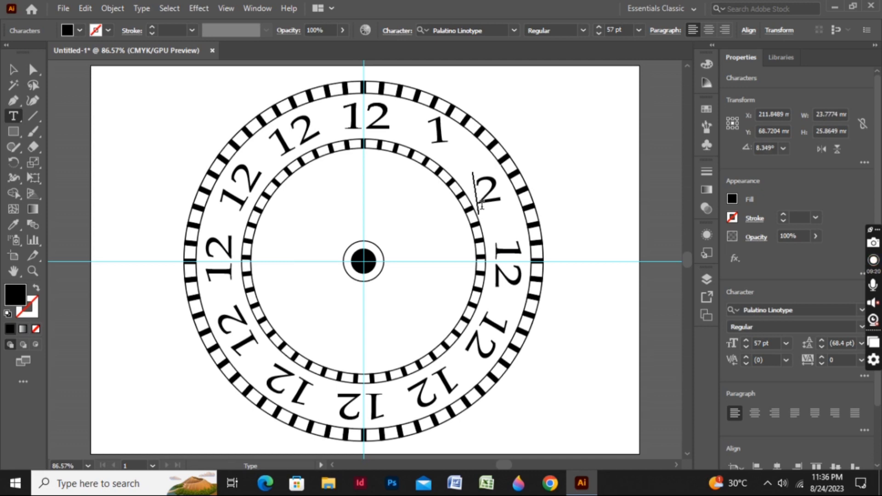
pyautogui.click(488, 205)
pyautogui.doubleClick(508, 263)
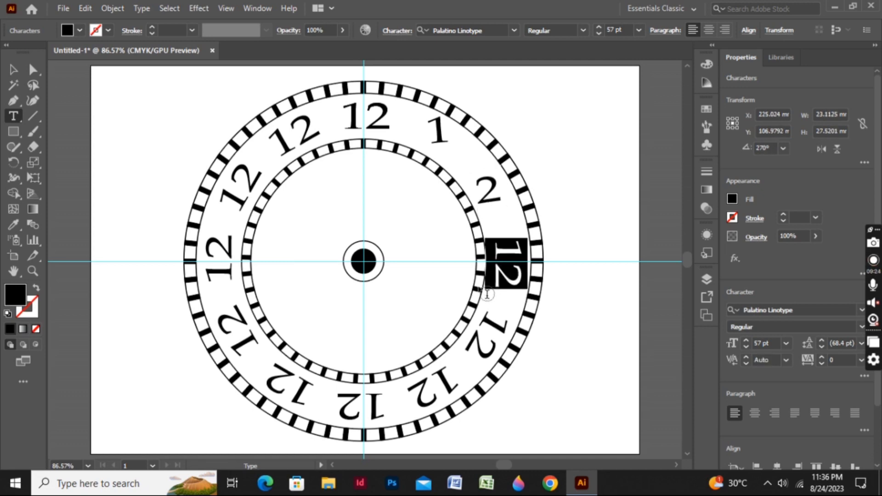
pyautogui.click(14, 69)
pyautogui.moveTo(484, 290); pyautogui.dragTo(524, 288)
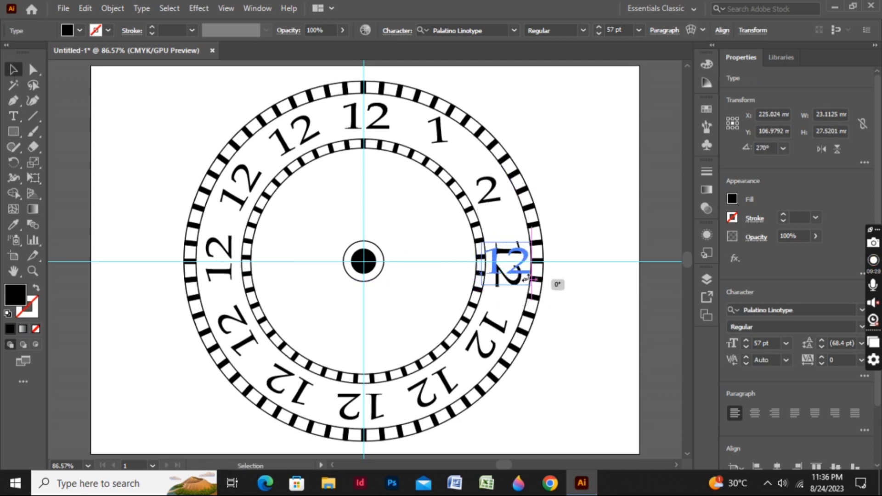
# Retype the labels at three through six o'clock as 3, 4, 5 and 6.
pyautogui.press('t')
pyautogui.doubleClick(505, 266)
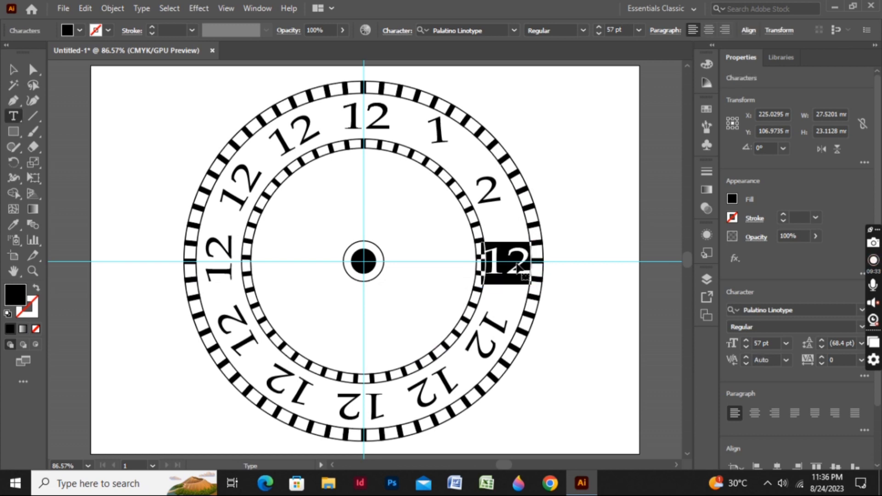
pyautogui.write('3')
pyautogui.press('Left')
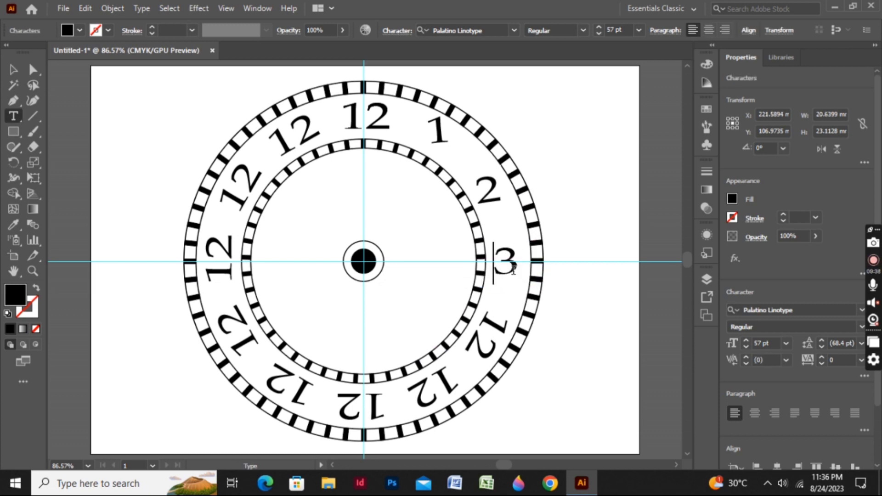
pyautogui.doubleClick(490, 328)
pyautogui.write('4')
pyautogui.doubleClick(436, 381)
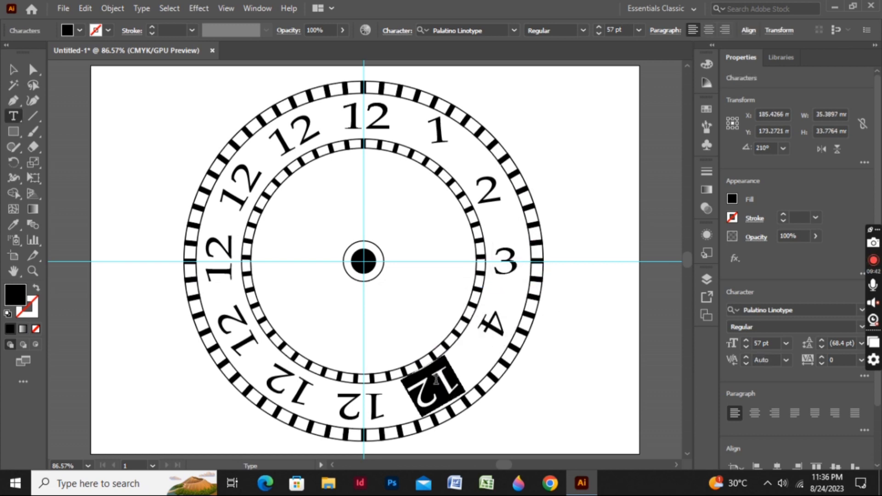
pyautogui.write('5')
pyautogui.doubleClick(363, 407)
pyautogui.write('6')
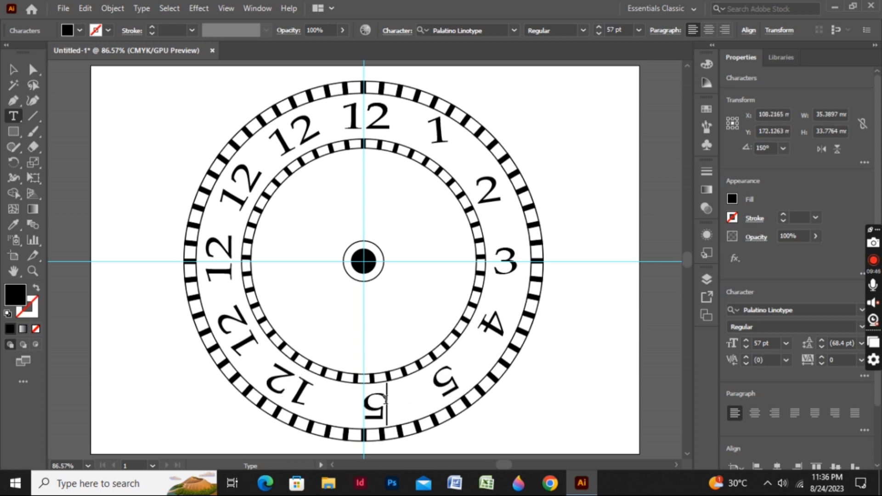
# Retype the labels at seven through eleven o'clock as 7, 8, 9, 10 and 11.
pyautogui.doubleClick(290, 384)
pyautogui.write('7')
pyautogui.doubleClick(238, 331)
pyautogui.write('8')
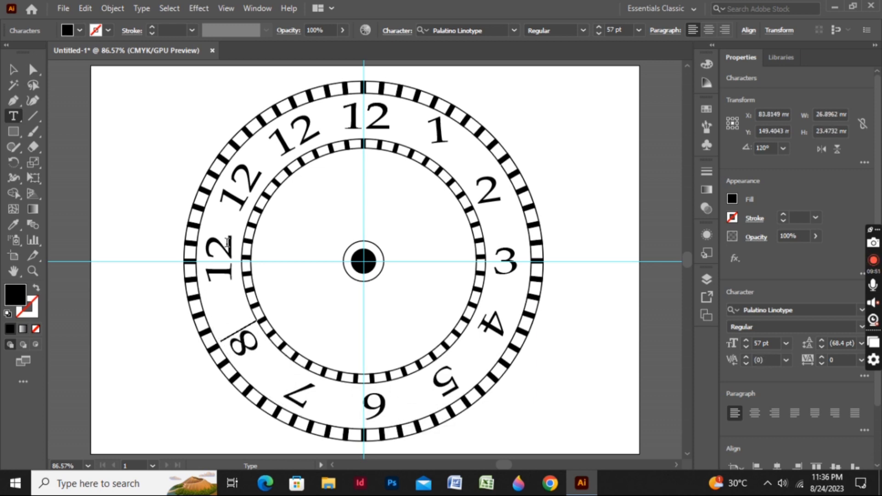
pyautogui.doubleClick(219, 259)
pyautogui.write('9')
pyautogui.doubleClick(240, 186)
pyautogui.write('10')
pyautogui.doubleClick(293, 136)
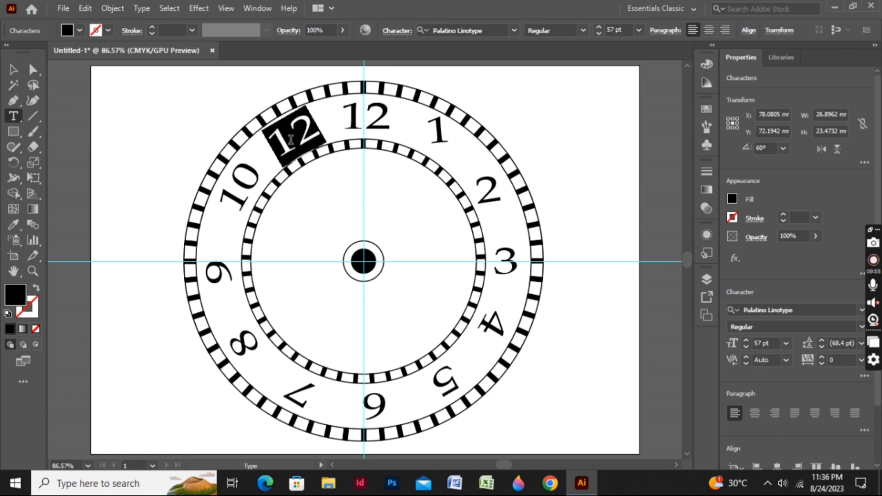
pyautogui.write('11')
# Rotate the 11 and 10 numerals upright.
pyautogui.press('Escape')
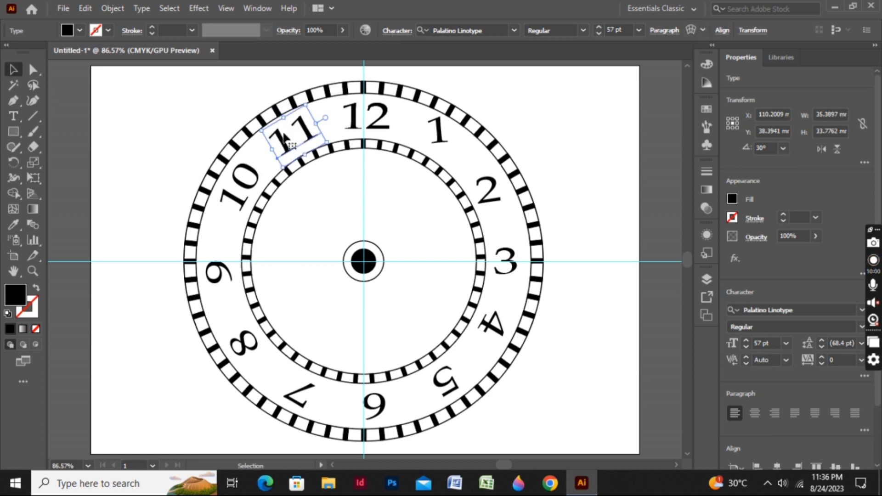
pyautogui.moveTo(329, 144); pyautogui.dragTo(330, 153)
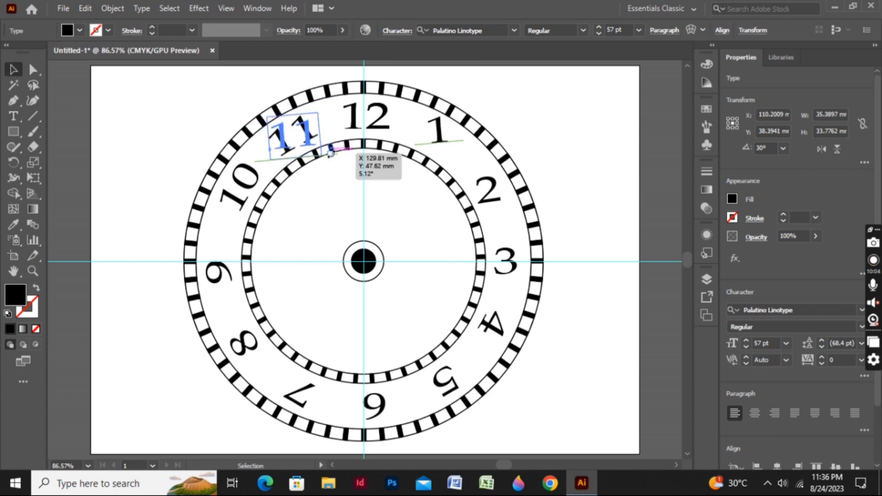
pyautogui.click(239, 186)
pyautogui.moveTo(275, 167); pyautogui.dragTo(272, 209)
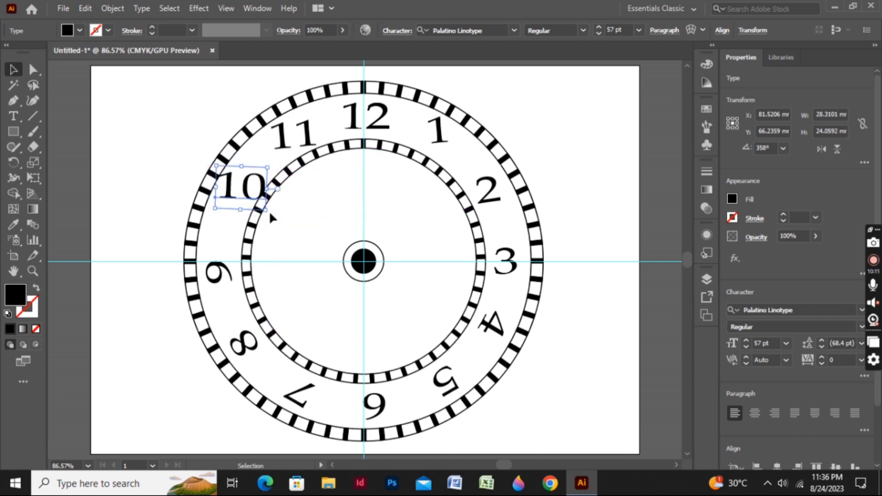
# Reduce the 10 to 51 pt and rotate the 9 upright.
pyautogui.click(597, 34)
pyautogui.click(597, 34)
pyautogui.click(597, 34)
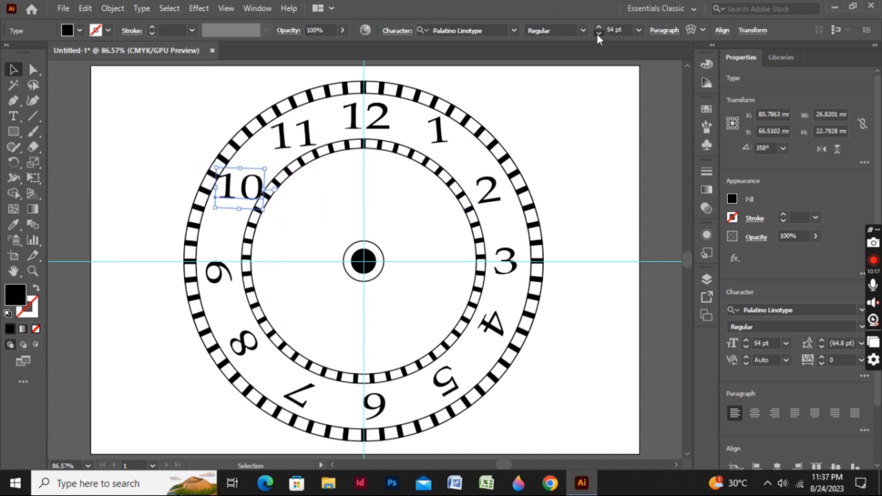
pyautogui.click(597, 34)
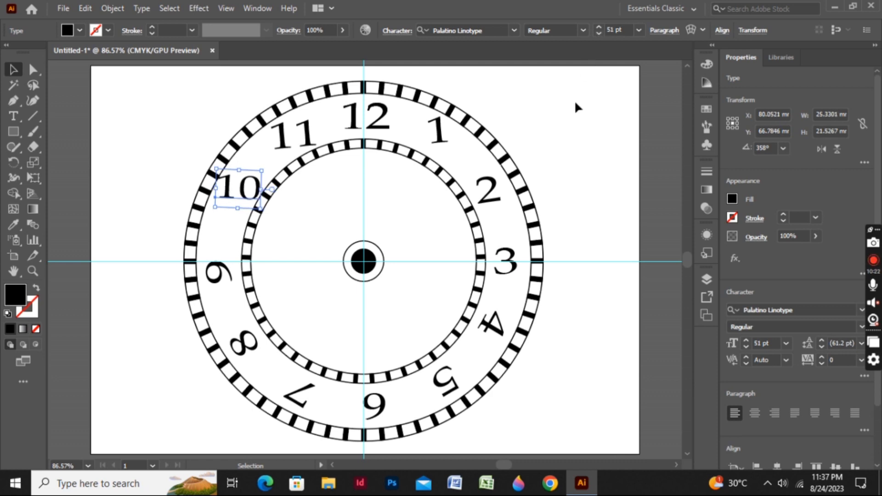
pyautogui.click(175, 262)
pyautogui.click(213, 271)
pyautogui.moveTo(239, 263)
pyautogui.mouseDown()
pyautogui.moveTo(258, 271)
pyautogui.moveTo(250, 320)
pyautogui.mouseUp()
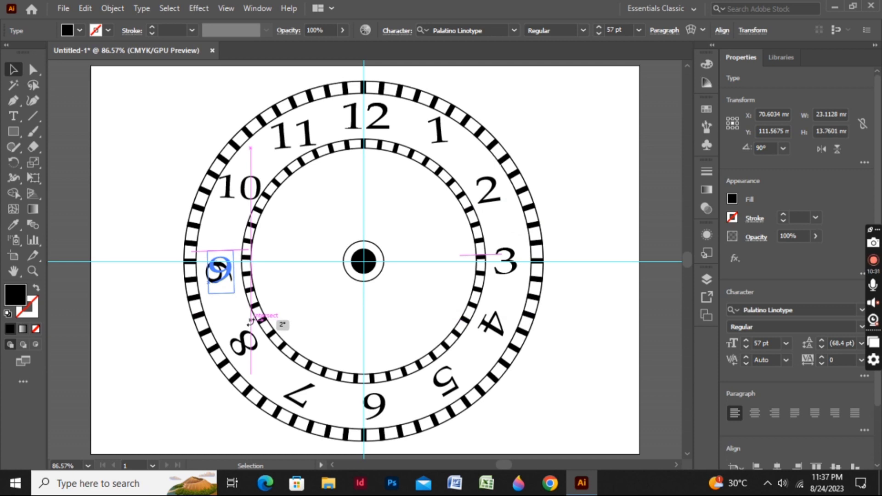
pyautogui.moveTo(250, 320); pyautogui.dragTo(252, 325)
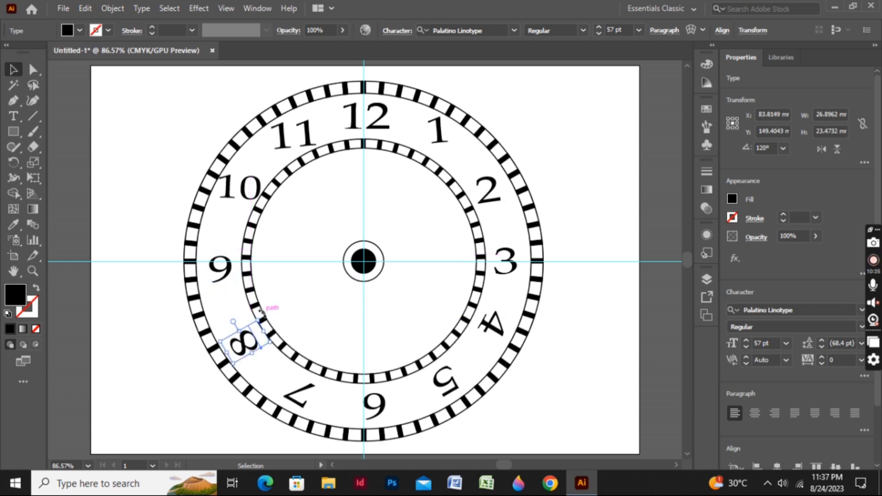
# Rotate the 8, 7 and 6 numerals upright.
pyautogui.click(243, 342)
pyautogui.moveTo(263, 370); pyautogui.dragTo(260, 373)
pyautogui.click(301, 393)
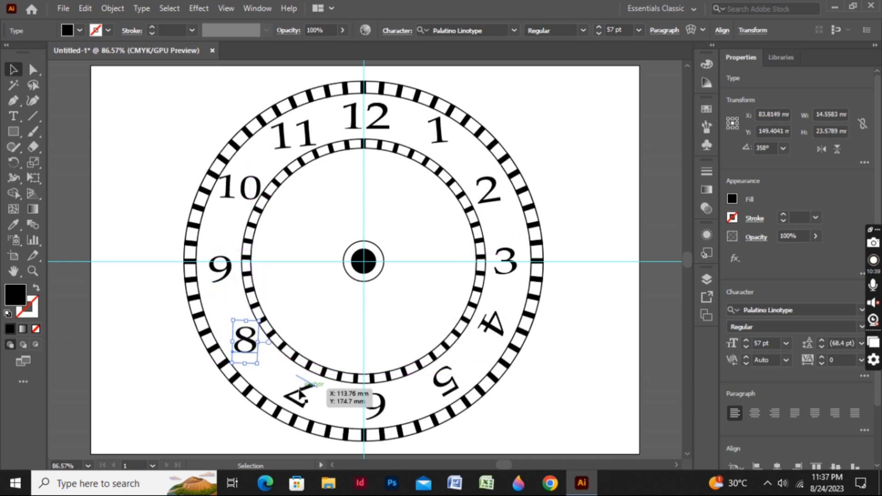
pyautogui.moveTo(322, 406)
pyautogui.mouseDown()
pyautogui.moveTo(352, 411)
pyautogui.moveTo(346, 377)
pyautogui.moveTo(315, 360)
pyautogui.mouseUp()
pyautogui.click(363, 401)
pyautogui.click(316, 360)
# Rotate the 5 and 4 numerals upright and clear the selection.
pyautogui.click(453, 198)
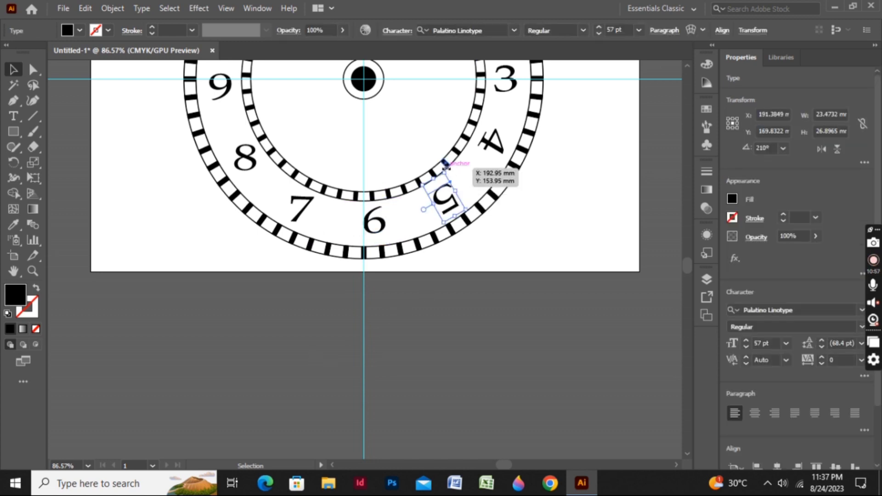
pyautogui.moveTo(460, 241)
pyautogui.mouseDown()
pyautogui.moveTo(419, 231)
pyautogui.moveTo(450, 233)
pyautogui.mouseUp()
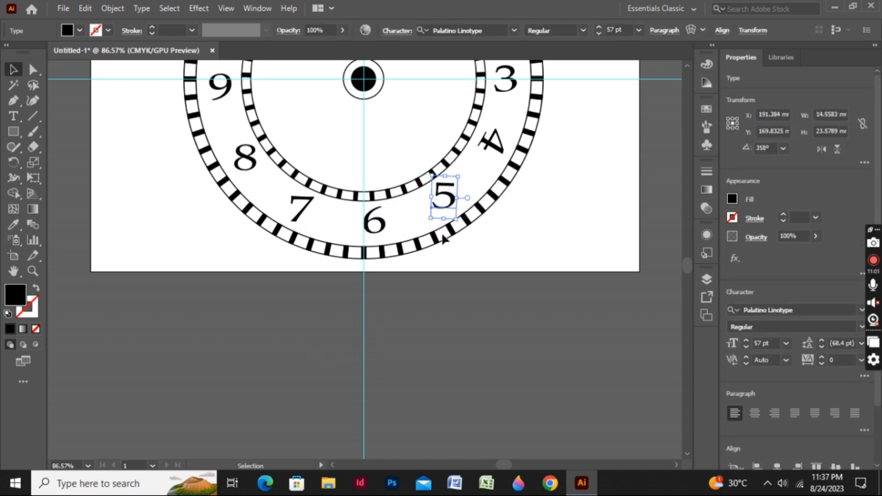
pyautogui.click(514, 151)
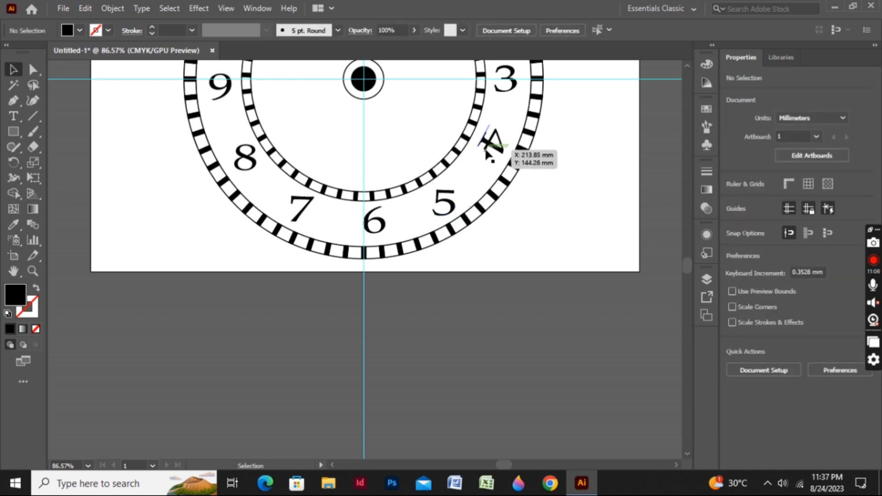
pyautogui.click(493, 140)
pyautogui.moveTo(510, 159); pyautogui.dragTo(511, 167)
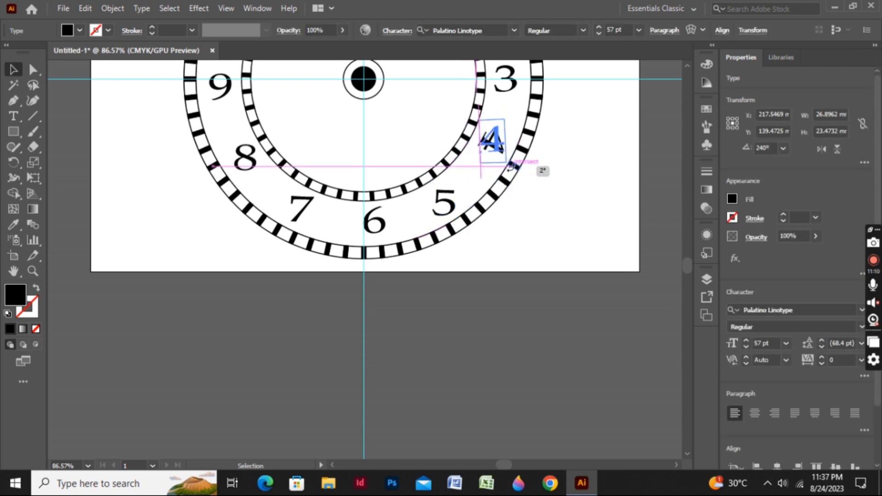
pyautogui.click(522, 213)
pyautogui.click(494, 147)
pyautogui.click(506, 216)
pyautogui.scroll(4, 418, 263)
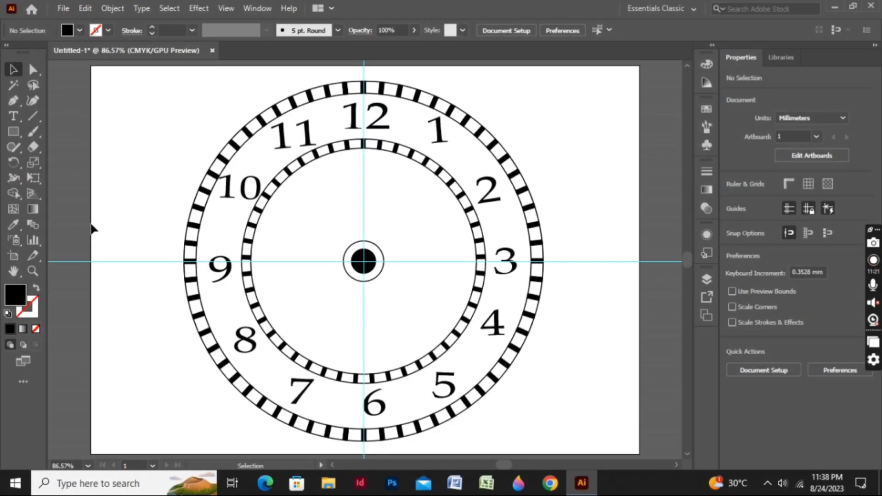
# Unlock the guides and delete the horizontal and vertical guides.
pyautogui.rightClick(125, 259)
pyautogui.click(163, 170)
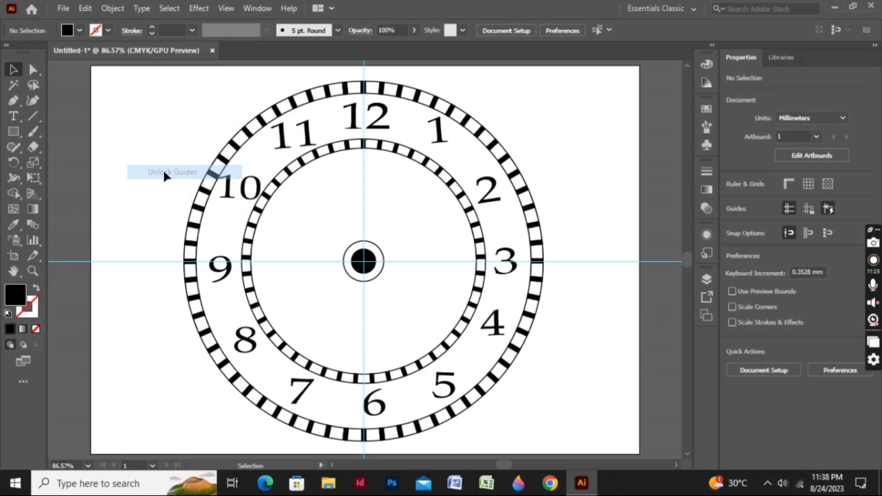
pyautogui.moveTo(121, 243); pyautogui.dragTo(162, 275)
pyautogui.press('Delete')
pyautogui.scroll(3, 172, 266)
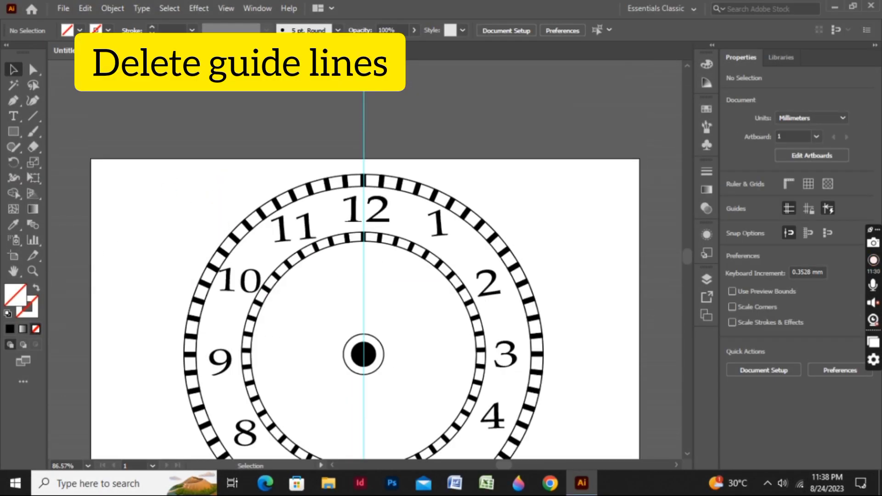
pyautogui.click(364, 152)
pyautogui.press('Delete')
pyautogui.scroll(-3, 372, 189)
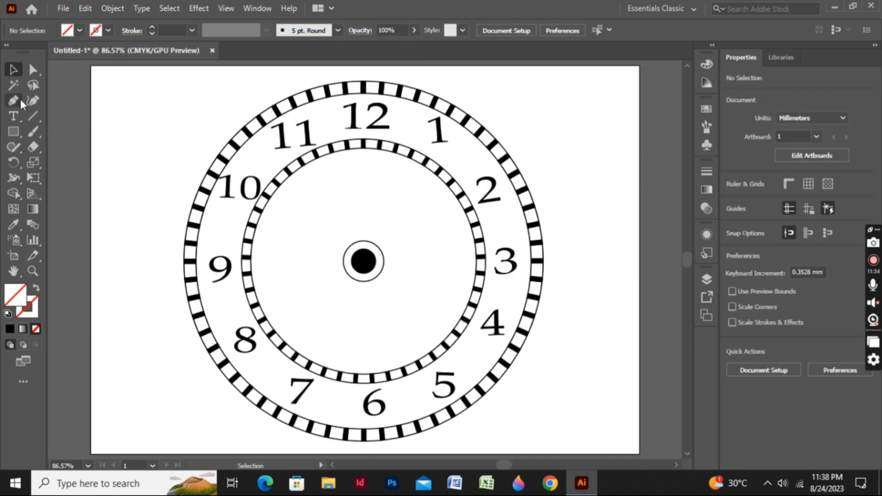
# Draw a hand from the centre to 12 with a 5 pt tapered width profile.
pyautogui.press('\\')
pyautogui.moveTo(363, 86); pyautogui.dragTo(363, 267)
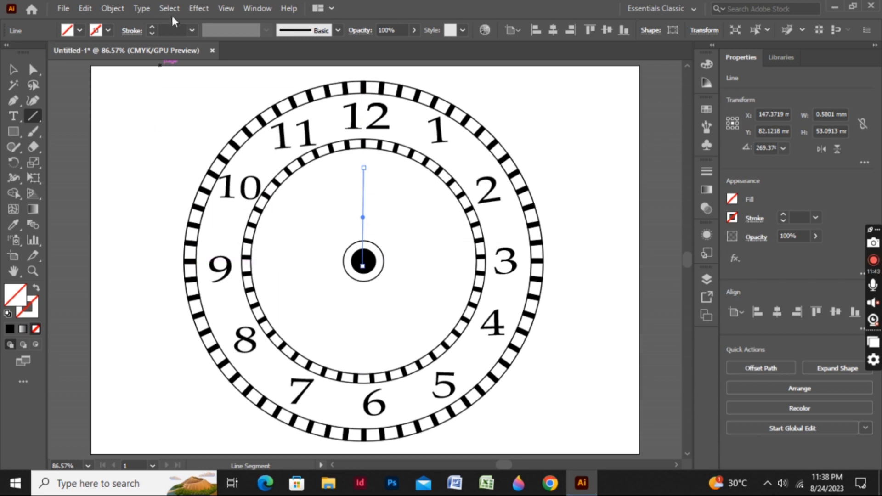
pyautogui.click(151, 27)
pyautogui.click(151, 26)
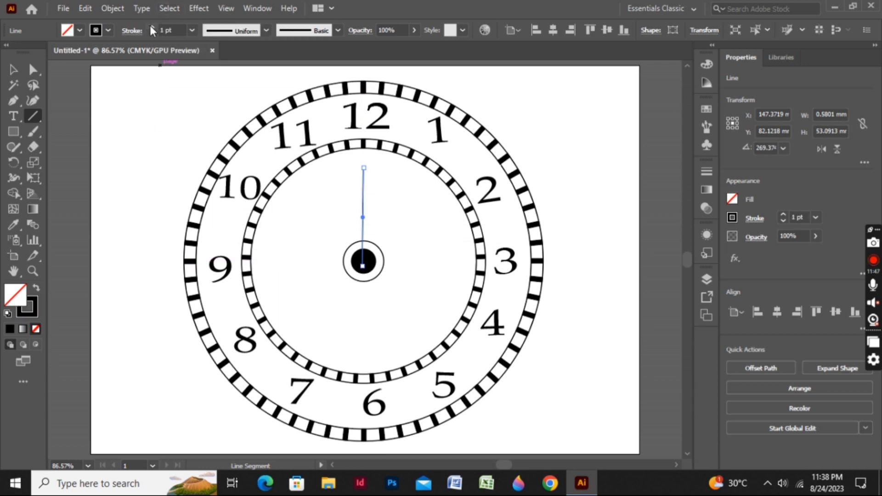
pyautogui.click(266, 30)
pyautogui.click(253, 75)
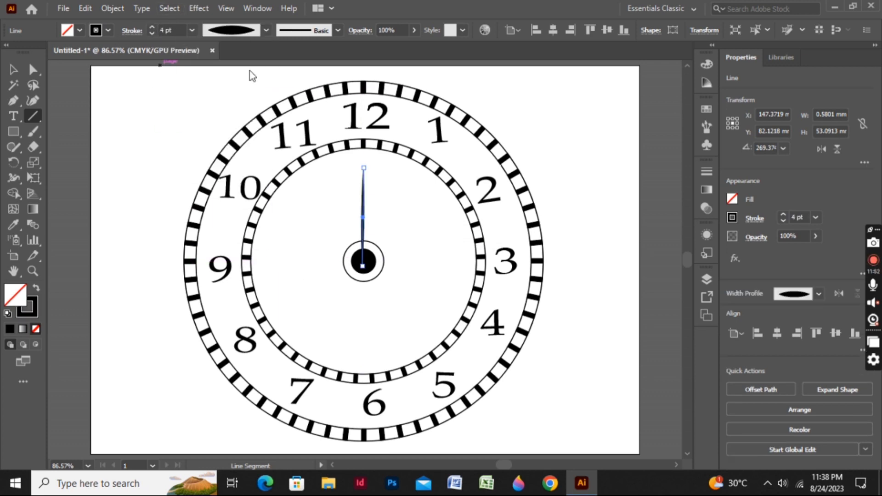
pyautogui.click(210, 103)
# Select the finished 12 o'clock hand to check it, then deselect it.
pyautogui.press('v')
pyautogui.click(134, 84)
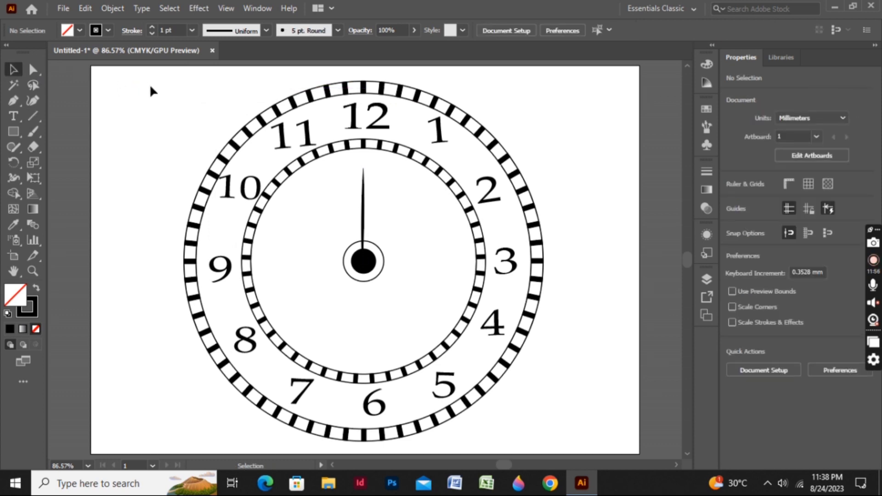
pyautogui.click(364, 195)
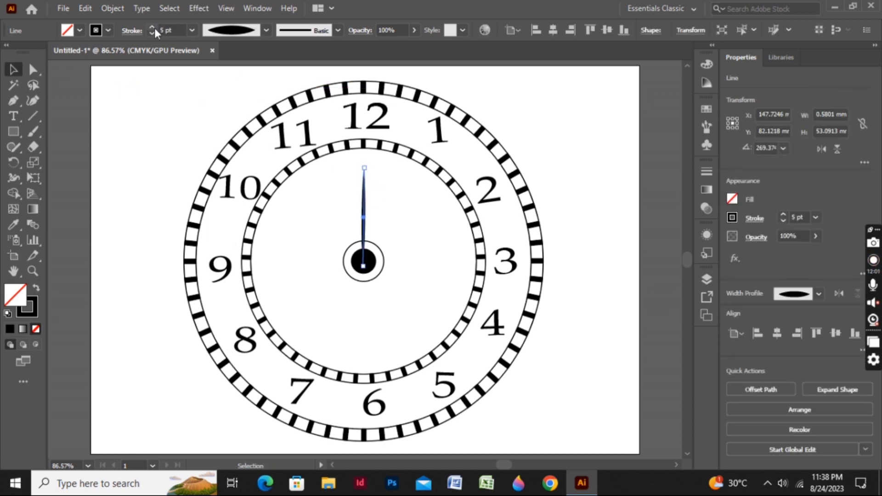
pyautogui.click(189, 216)
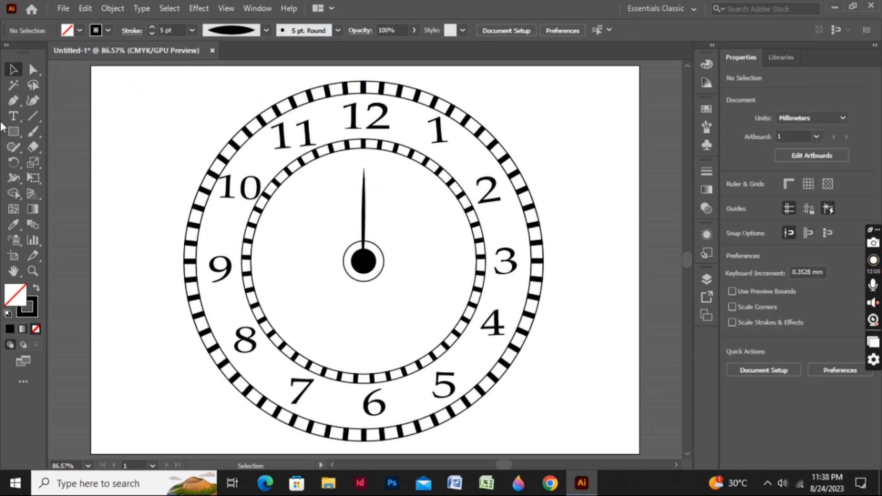
pyautogui.click(32, 116)
# Draw a 5 pt tapered hand from the centre toward 9.
pyautogui.moveTo(259, 266); pyautogui.dragTo(363, 266)
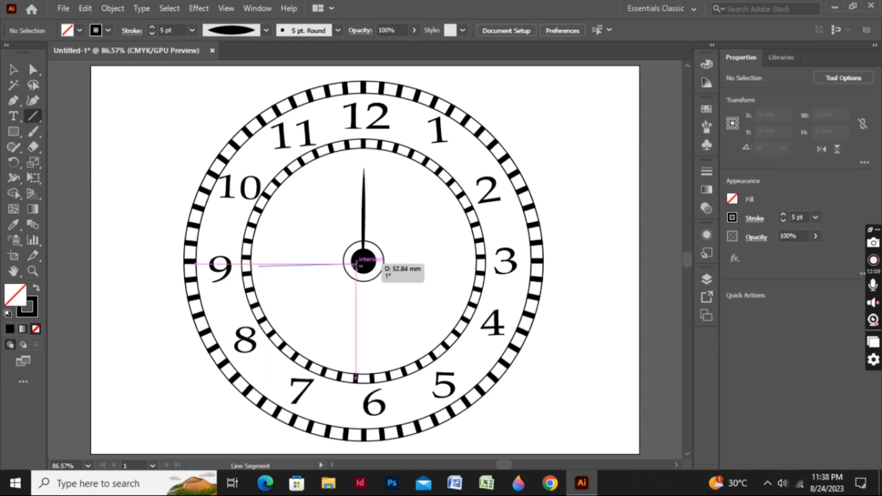
pyautogui.press('Up')
pyautogui.press('Up')
pyautogui.press('Up')
pyautogui.press('Up')
pyautogui.press('Up')
pyautogui.press('Up')
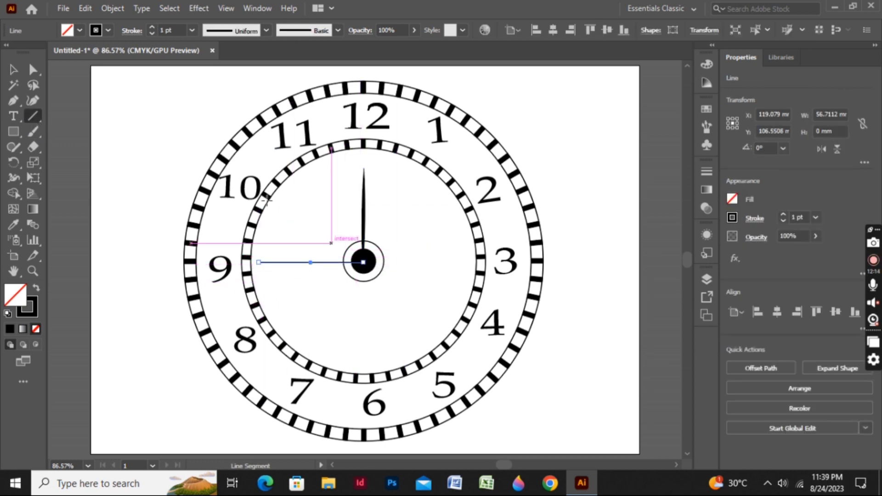
pyautogui.click(151, 27)
pyautogui.click(152, 27)
pyautogui.click(152, 26)
pyautogui.click(152, 27)
pyautogui.click(267, 30)
pyautogui.click(232, 69)
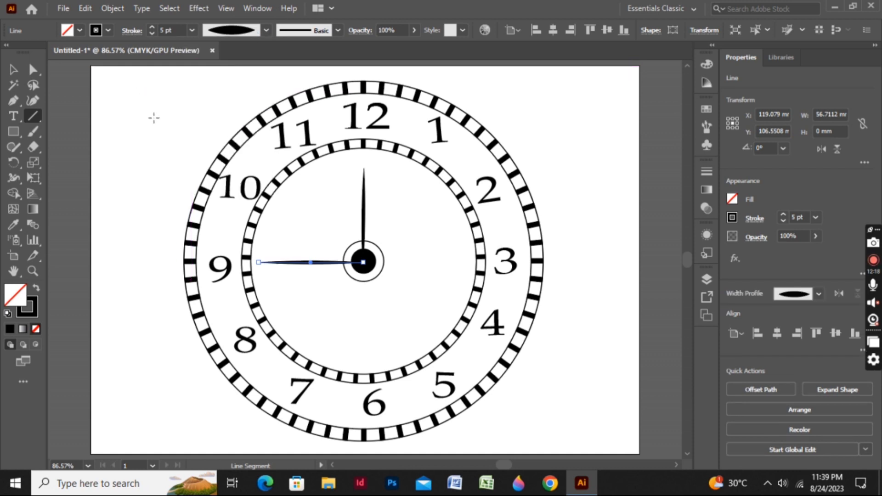
pyautogui.click(168, 117)
pyautogui.click(474, 278)
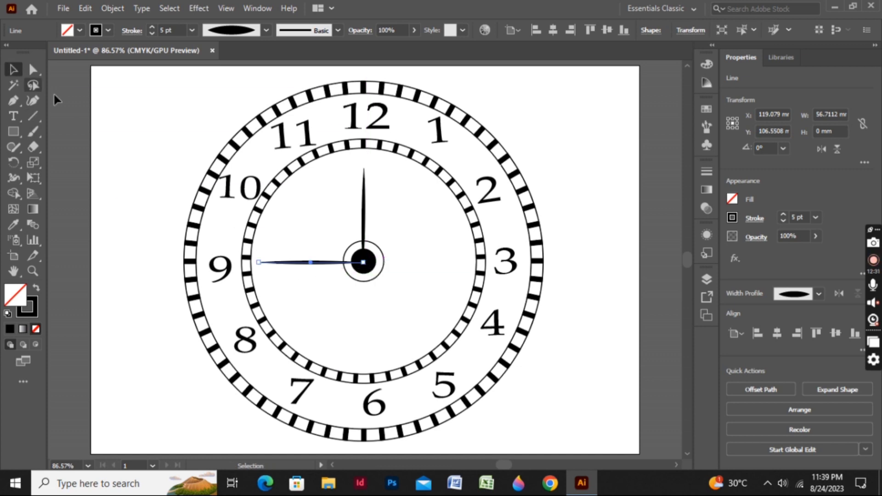
# Draw a 2 pt tapered hand from the centre toward 4.
pyautogui.moveTo(372, 263); pyautogui.dragTo(456, 311)
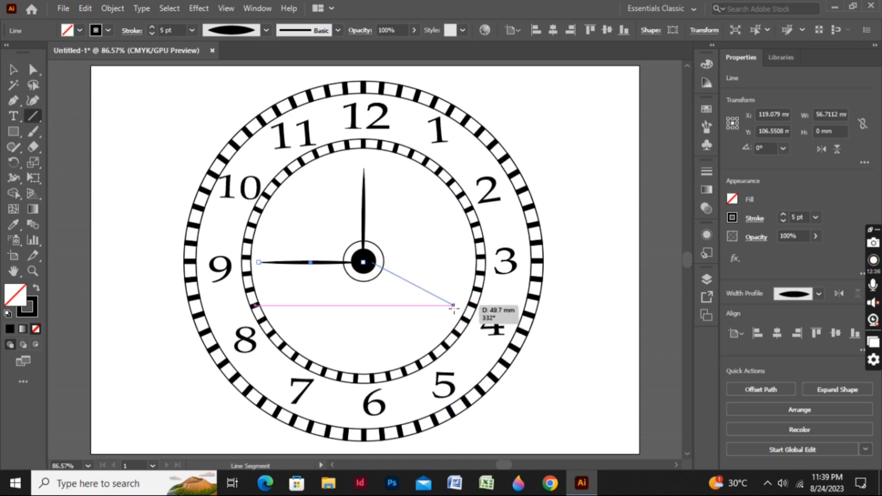
pyautogui.click(266, 30)
pyautogui.click(232, 81)
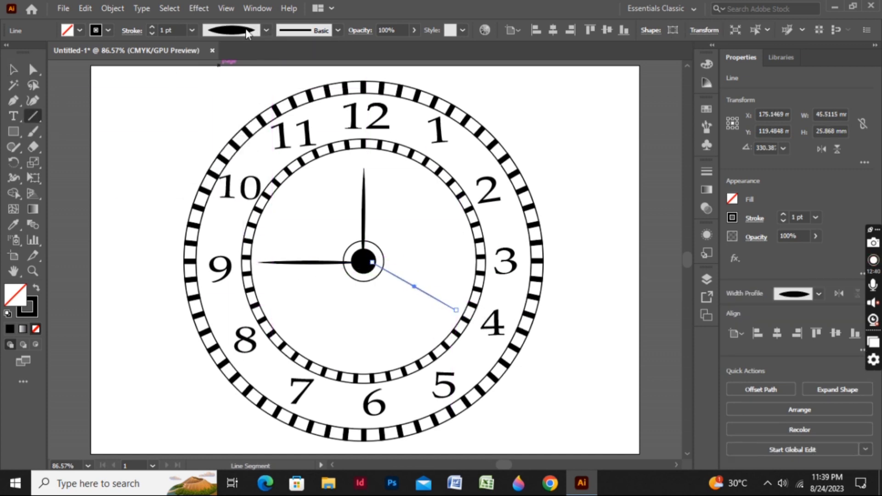
pyautogui.click(153, 26)
pyautogui.click(157, 145)
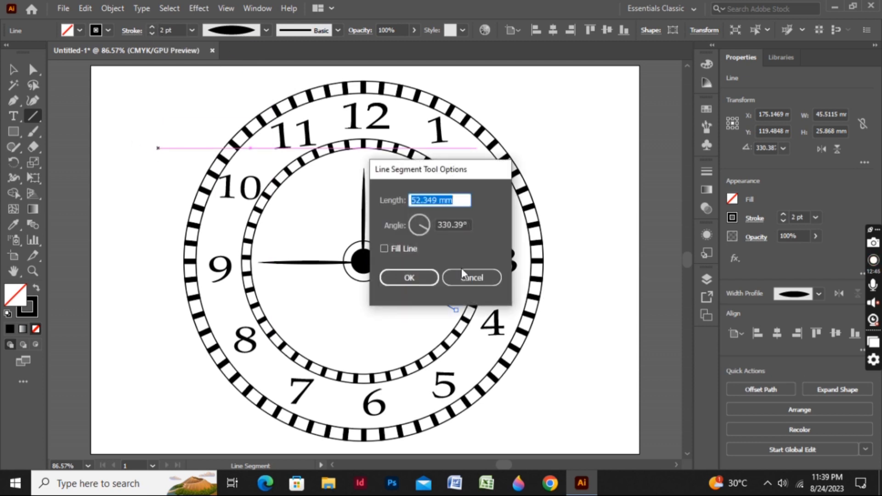
pyautogui.click(461, 271)
# Select the 4 o'clock hand to check it, then clear the selection.
pyautogui.press('v')
pyautogui.click(130, 144)
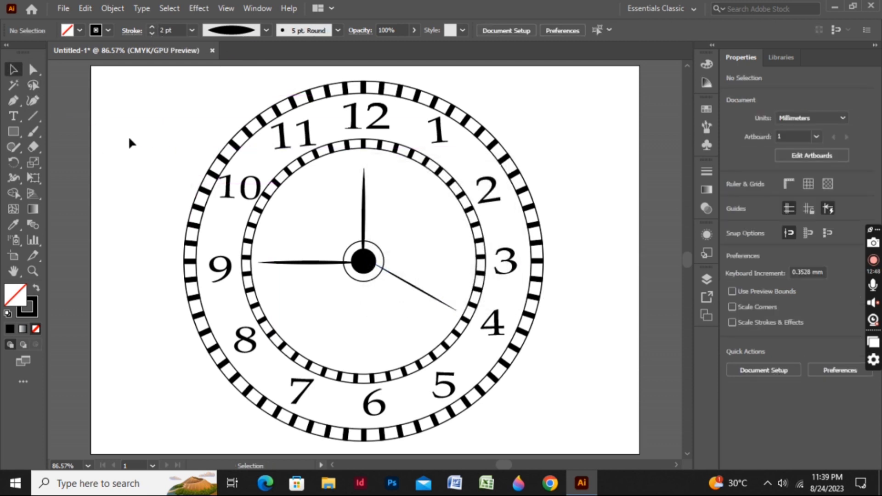
pyautogui.click(398, 277)
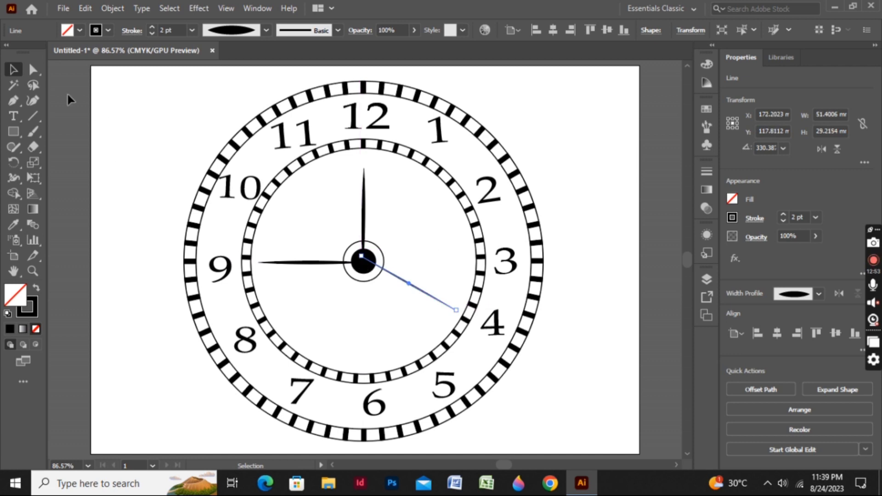
pyautogui.click(201, 149)
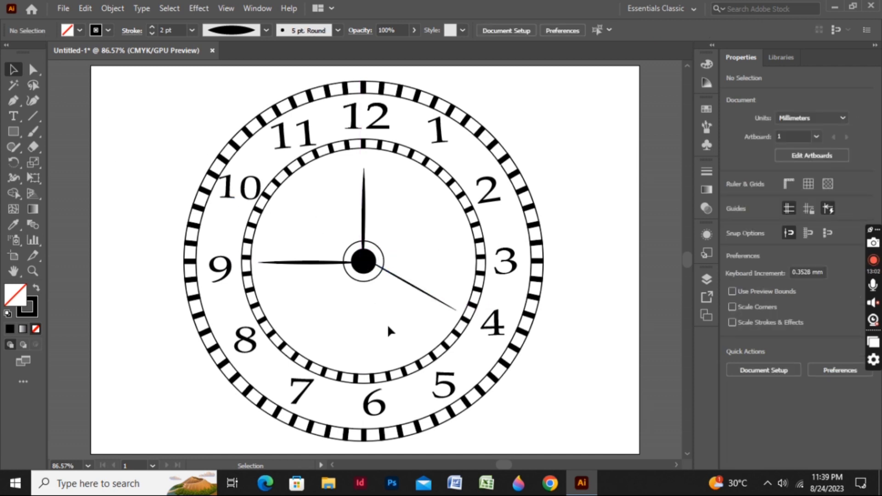
# Type a QUARTZ text object on the artboard.
pyautogui.click(19, 121)
pyautogui.click(102, 117)
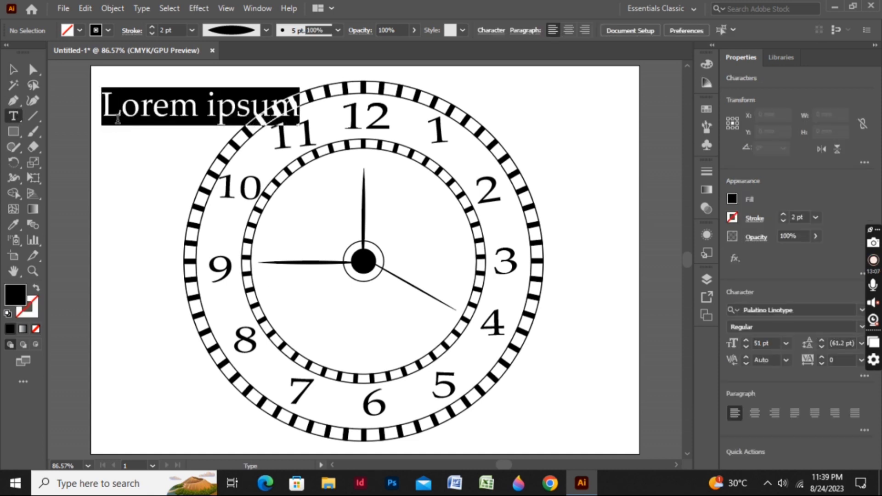
pyautogui.write('q')
pyautogui.press('BackSpace')
pyautogui.write('Q')
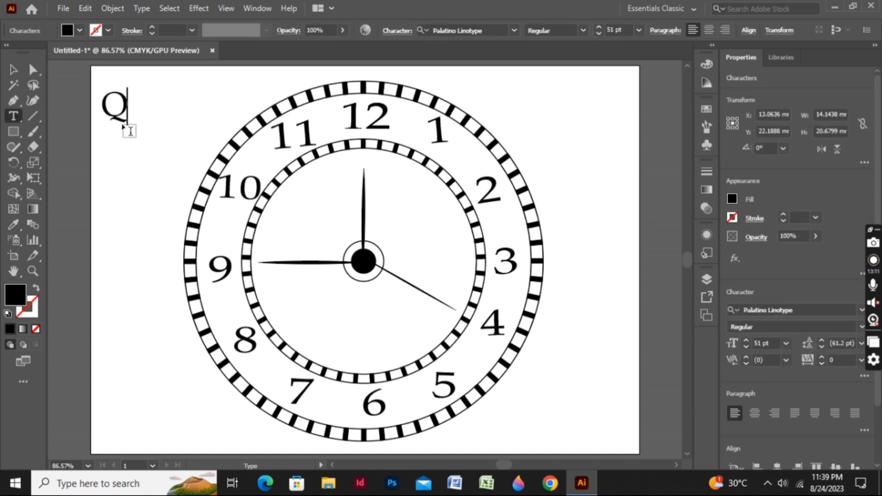
pyautogui.write('UARTZ')
pyautogui.press('Escape')
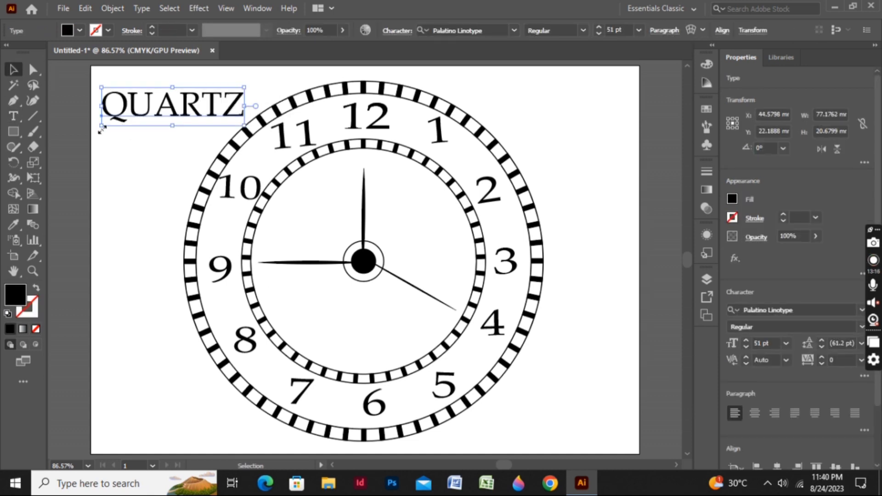
# Set the QUARTZ label's font to Myriad Variable Concept.
pyautogui.click(518, 32)
pyautogui.click(594, 168)
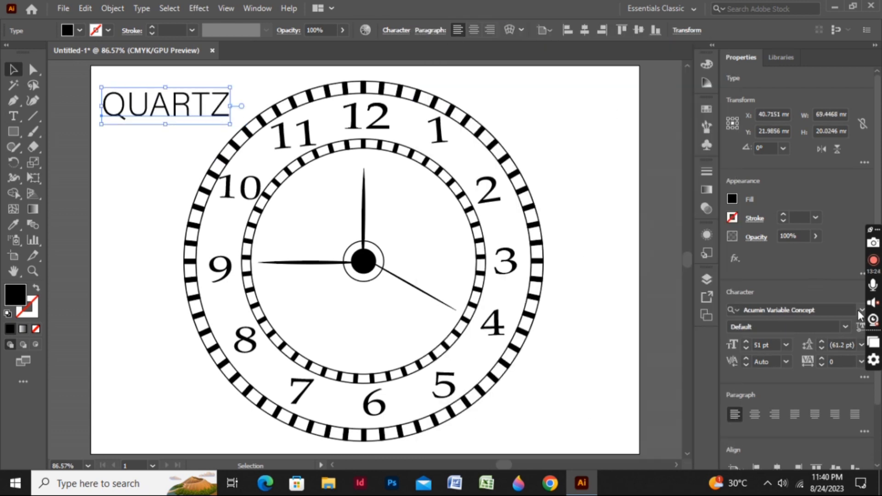
pyautogui.click(859, 312)
pyautogui.scroll(-10, 760, 425)
pyautogui.click(761, 420)
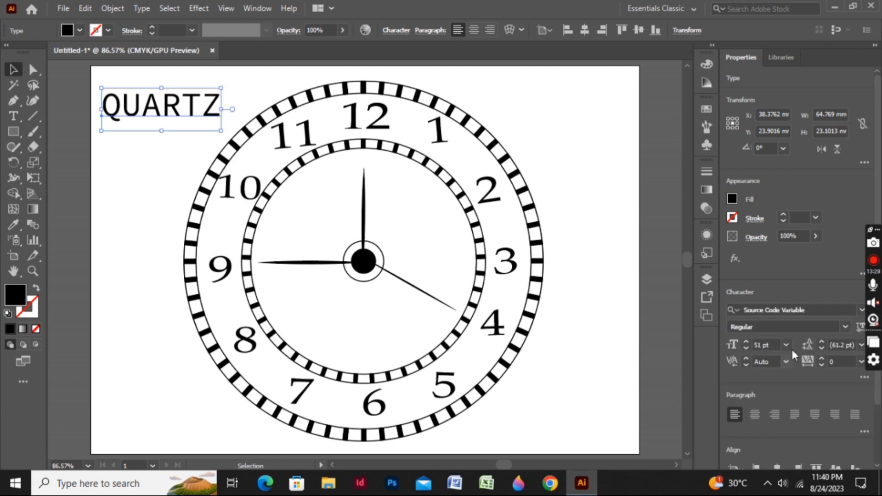
pyautogui.click(862, 312)
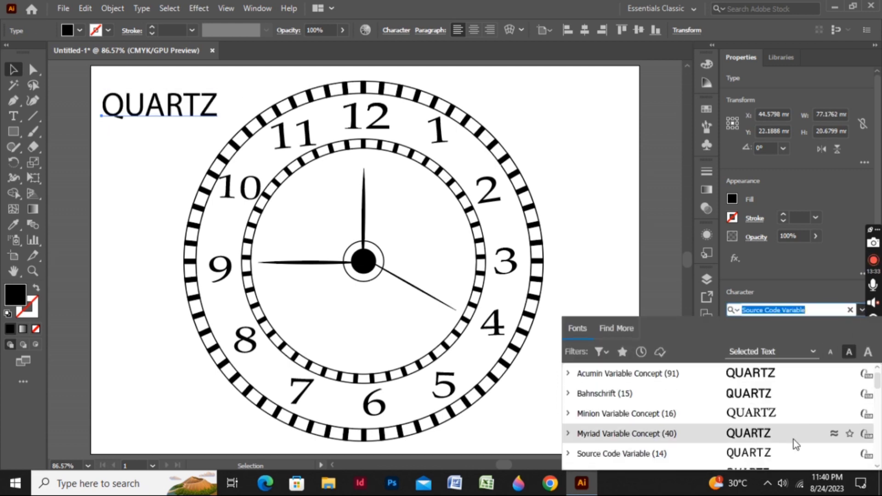
pyautogui.click(793, 437)
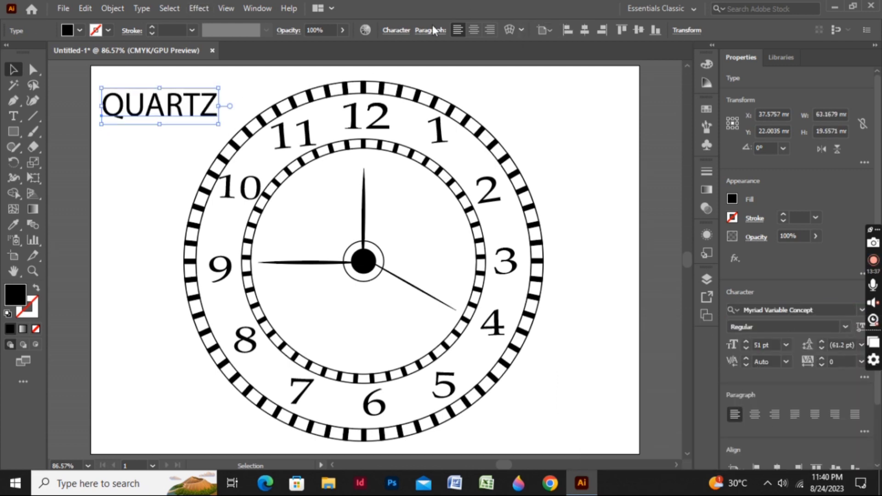
# Centre QUARTZ on the artboard, then drag it below the hub between the hands.
pyautogui.click(591, 33)
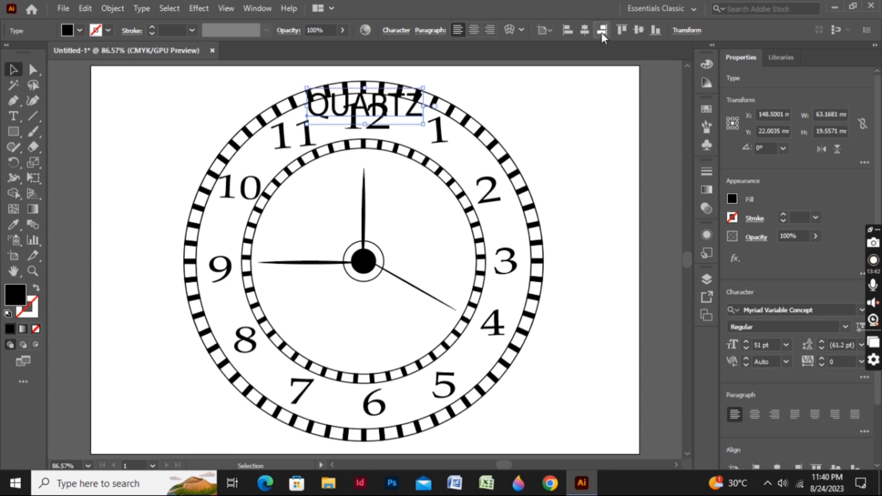
pyautogui.click(637, 30)
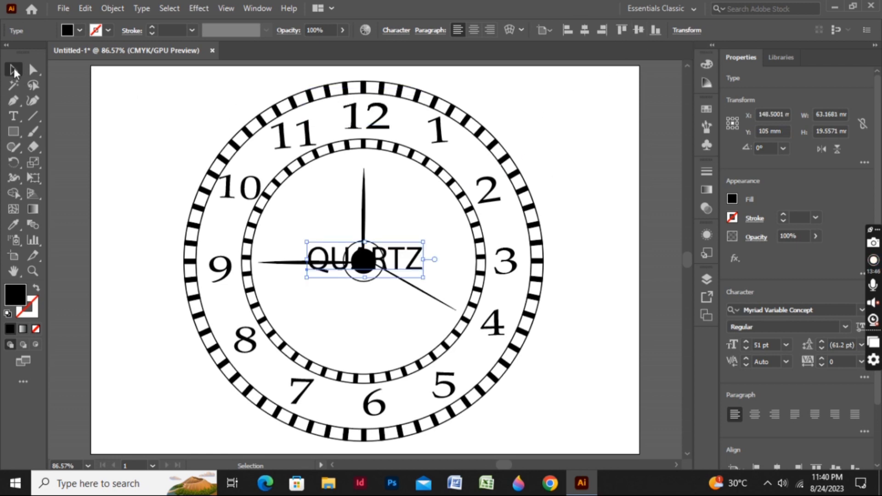
pyautogui.click(326, 222)
pyautogui.moveTo(391, 256)
pyautogui.mouseDown()
pyautogui.moveTo(386, 296)
pyautogui.moveTo(425, 303)
pyautogui.mouseUp()
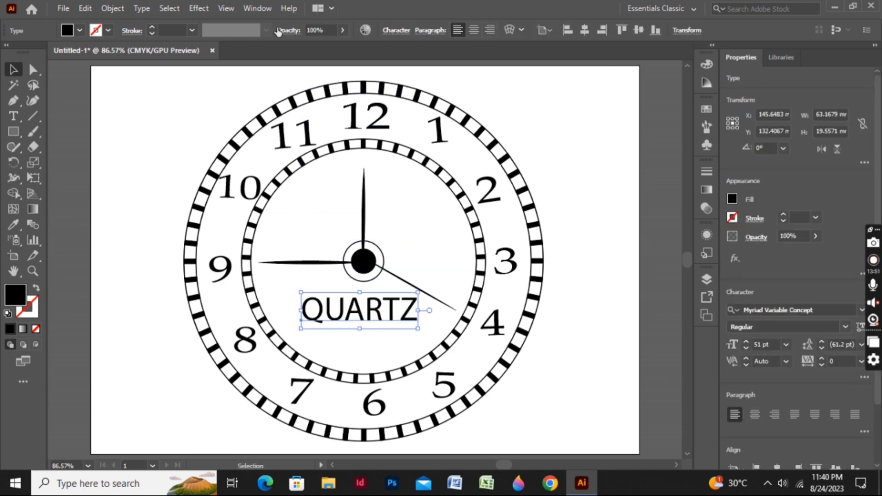
# Reduce QUARTZ to 22 pt and nudge it into place just under the hub.
pyautogui.click(748, 347)
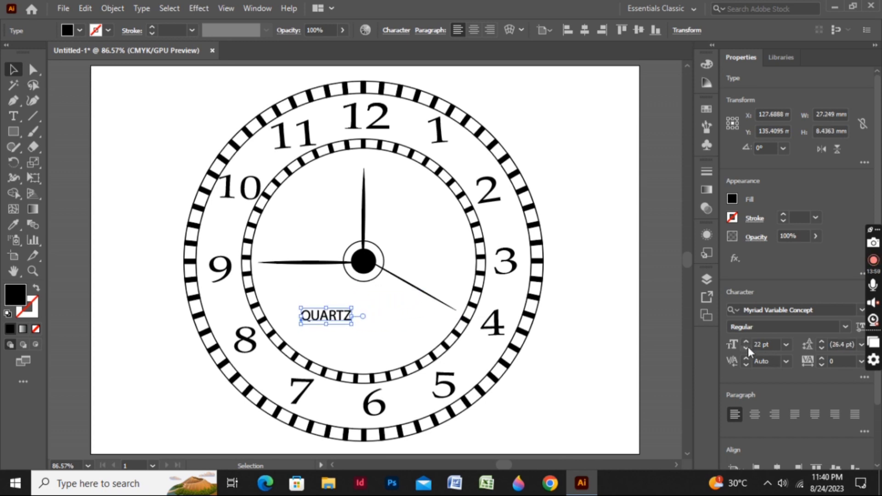
pyautogui.click(291, 321)
pyautogui.moveTo(310, 319); pyautogui.dragTo(353, 307)
pyautogui.press('Up')
pyautogui.press('Up')
pyautogui.press('Up')
pyautogui.press('Right')
pyautogui.press('Right')
pyautogui.press('Right')
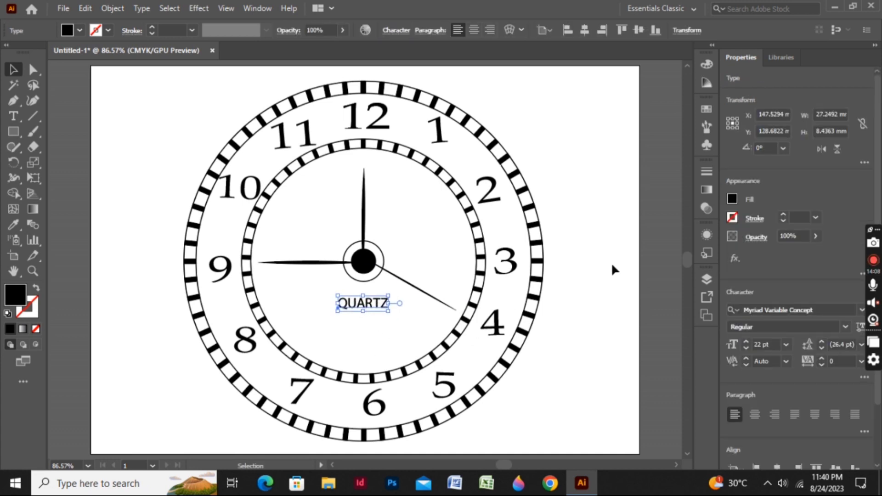
pyautogui.click(611, 263)
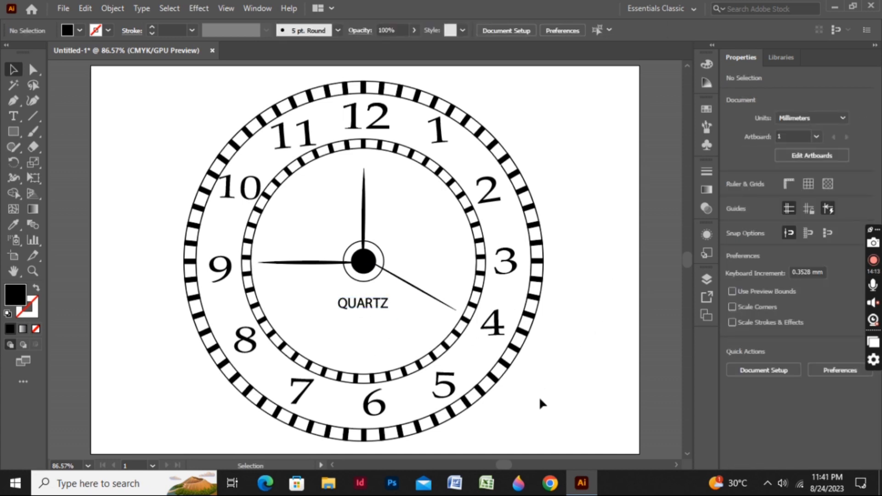